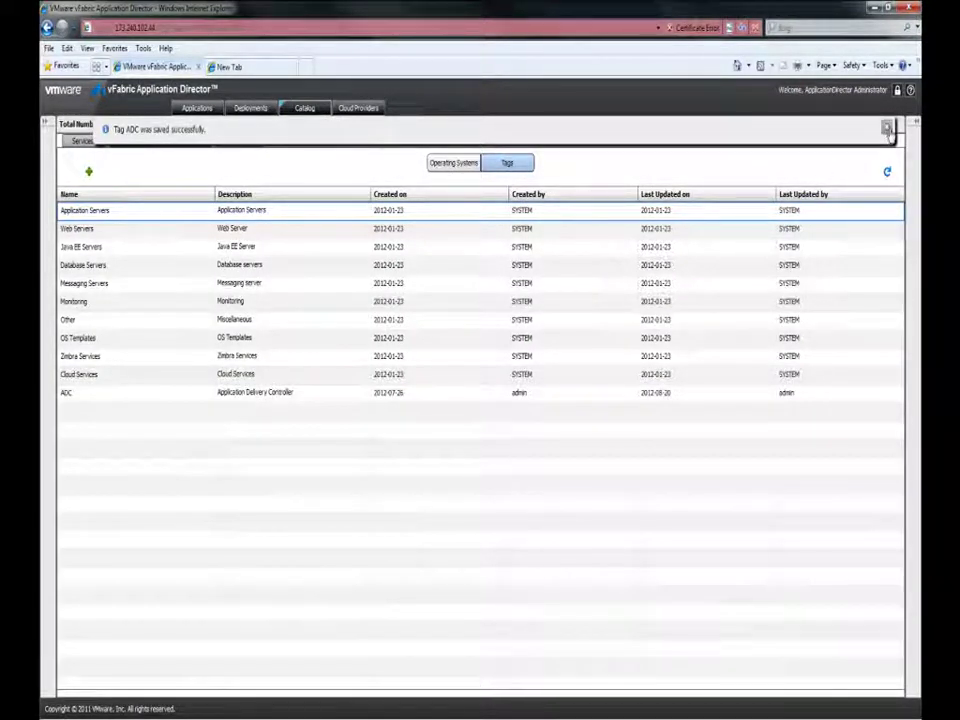
Open the Stingray Traffic Manager service from the catalog and review its details and its list of properties.
click(887, 128)
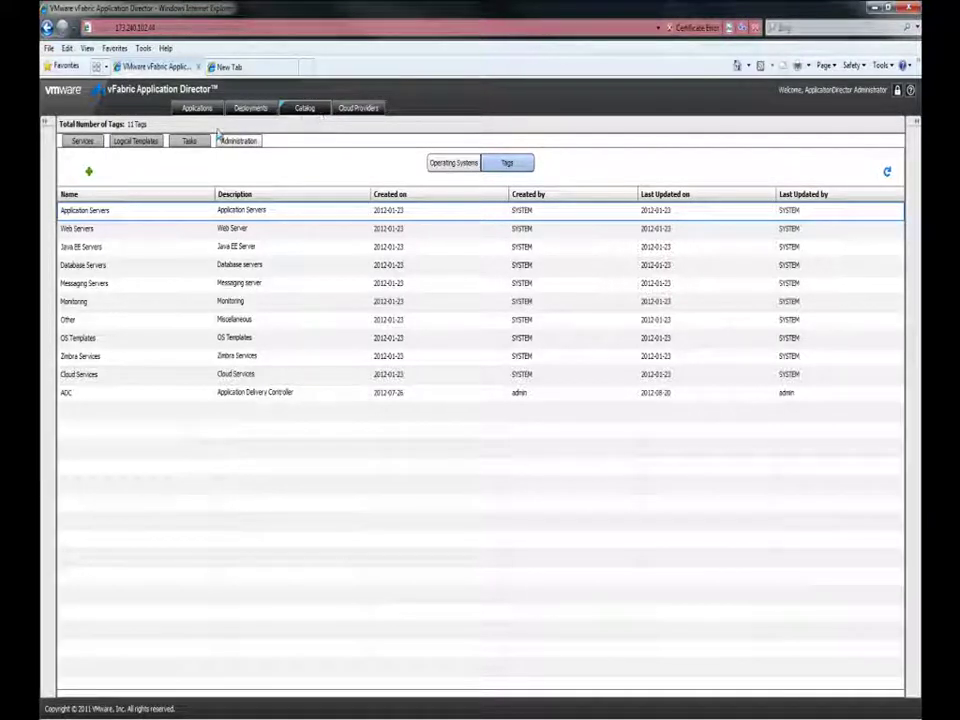
click(83, 142)
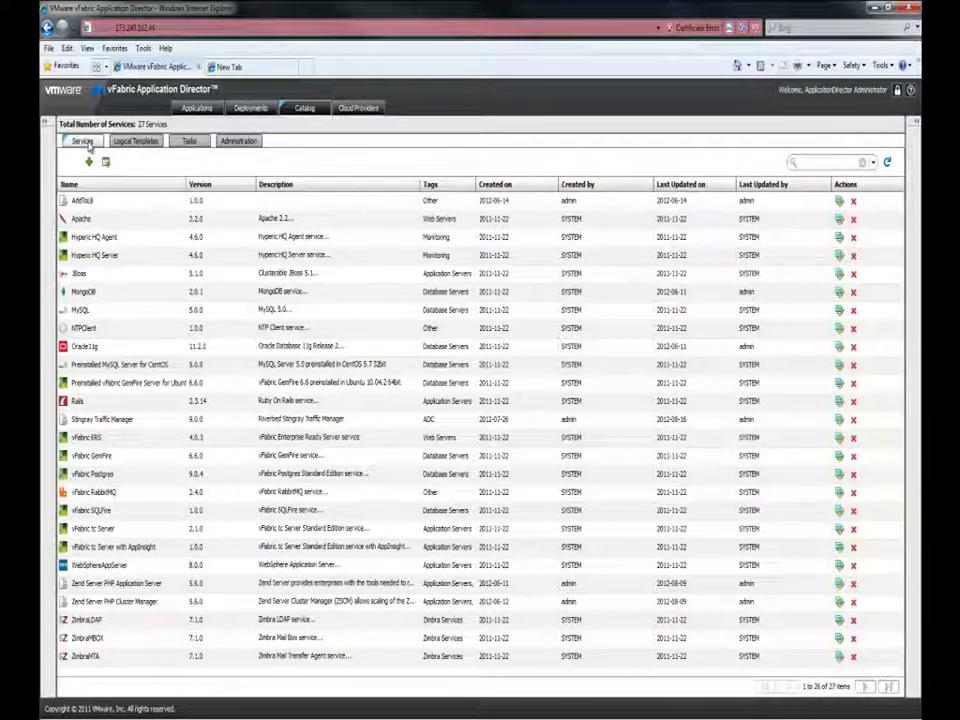
click(98, 416)
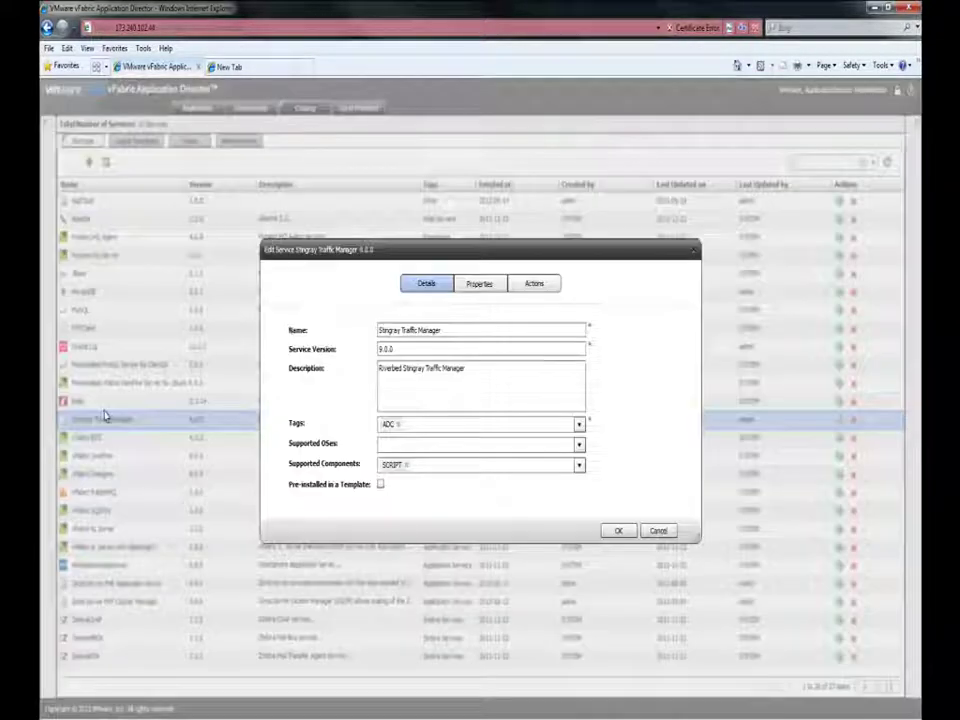
click(449, 349)
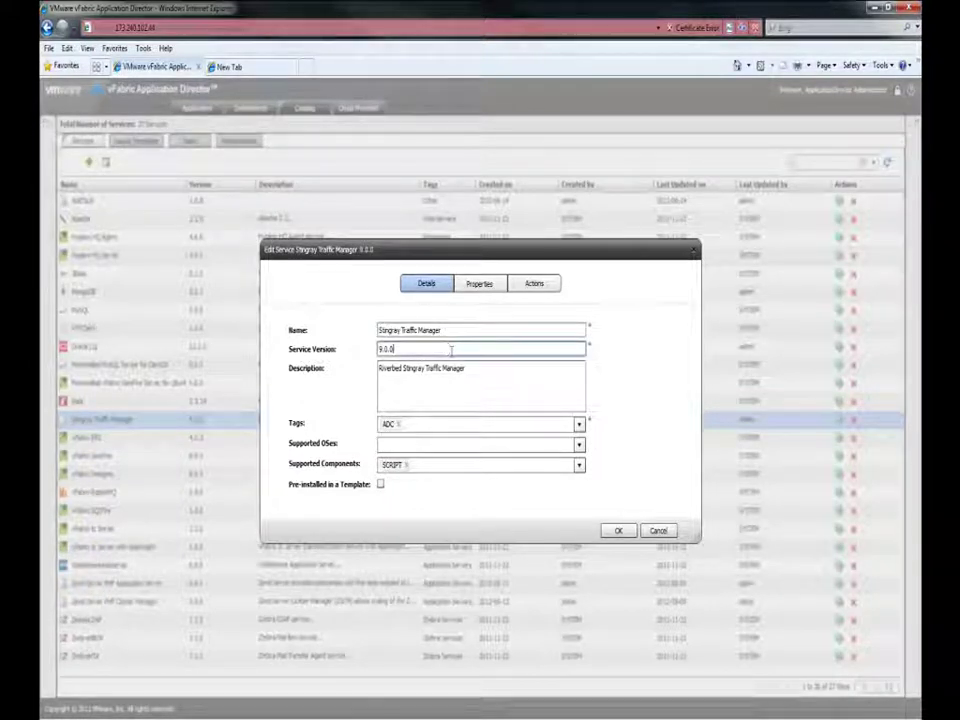
click(467, 370)
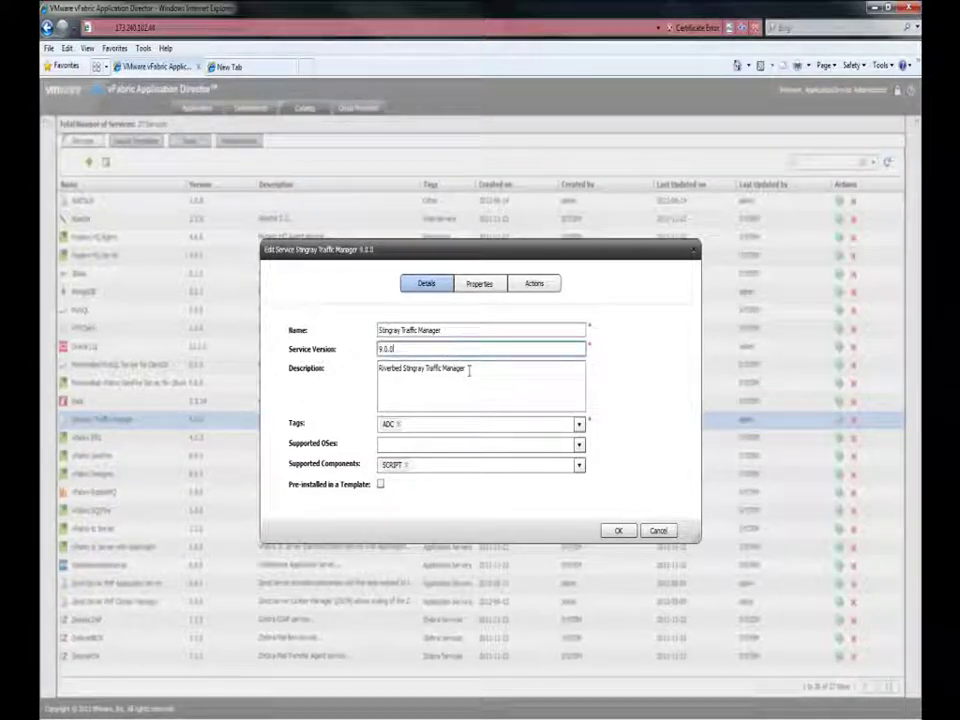
click(405, 424)
click(406, 446)
click(415, 464)
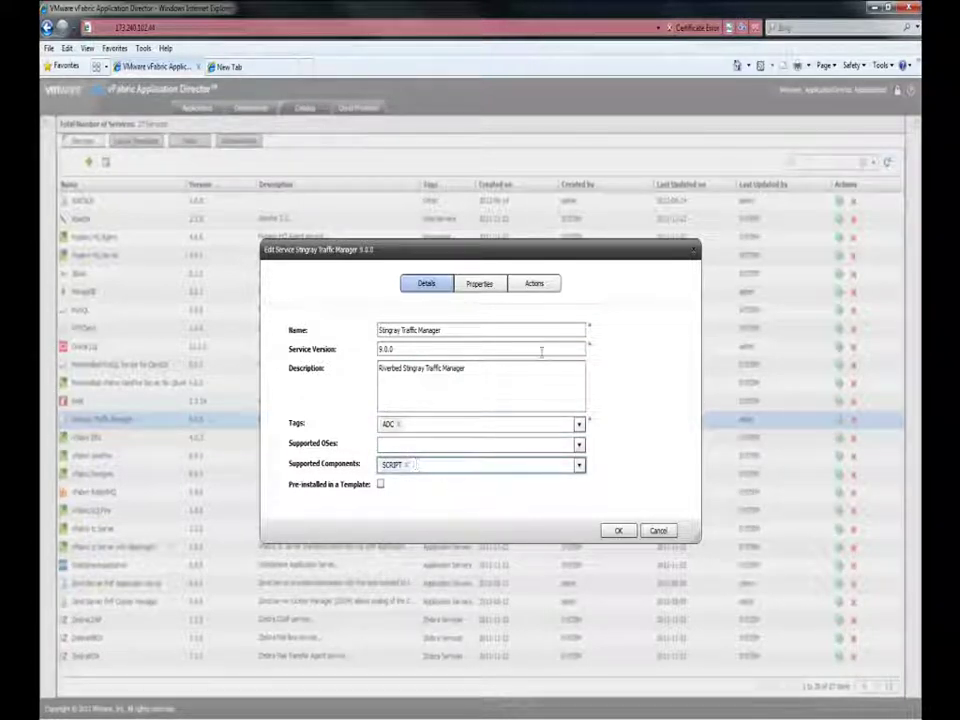
click(489, 286)
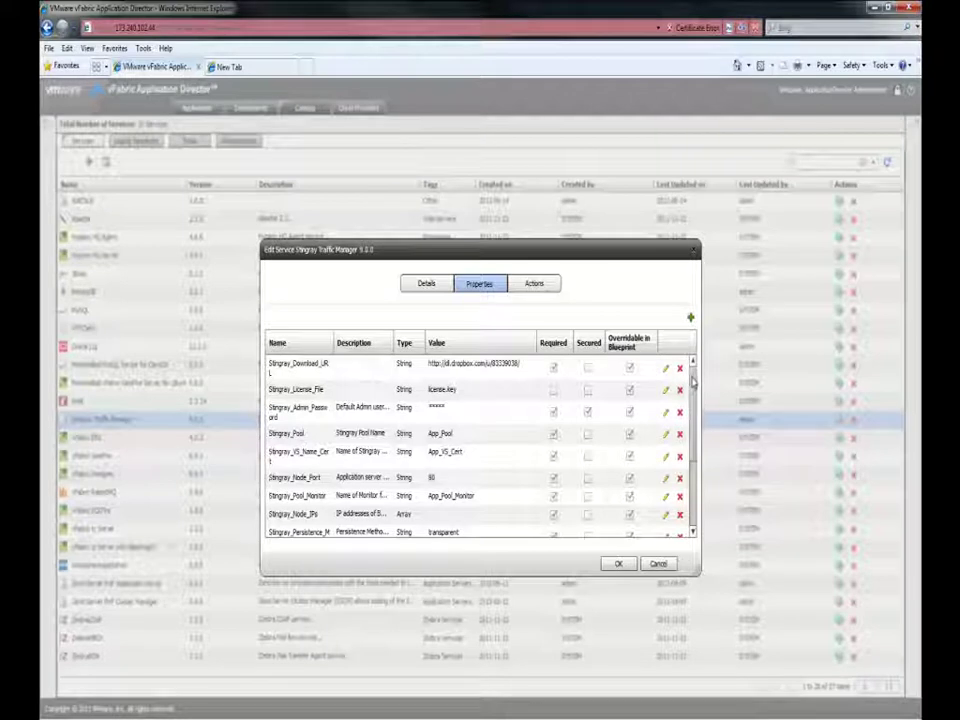
drag(693, 380, 693, 450)
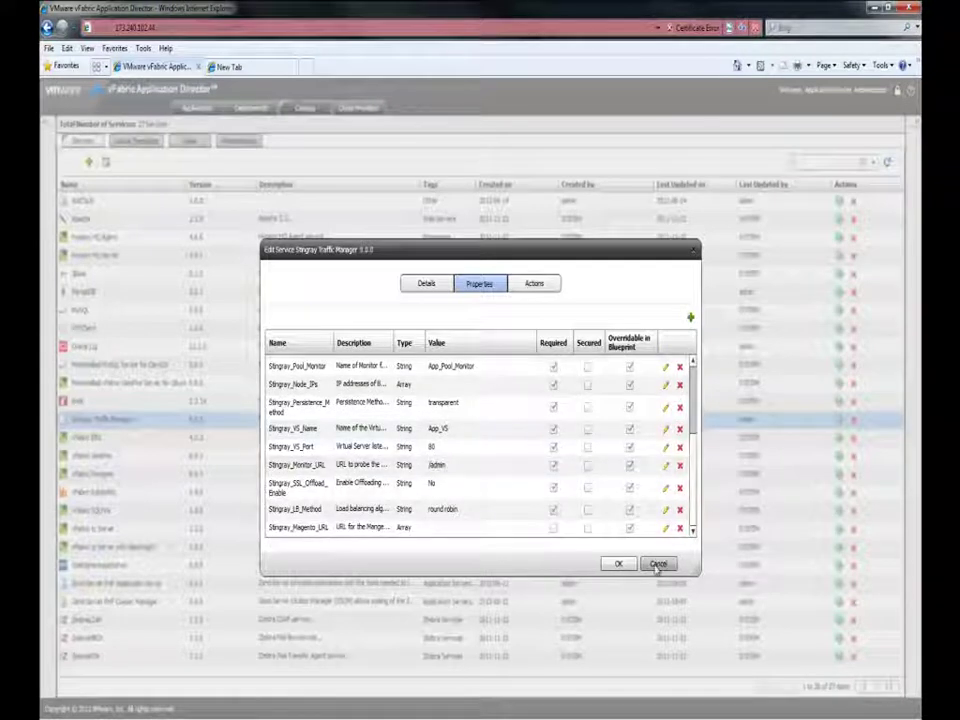
Review the INSTALL stage script of the Stingray Traffic Manager service through to its end and accept it.
click(546, 286)
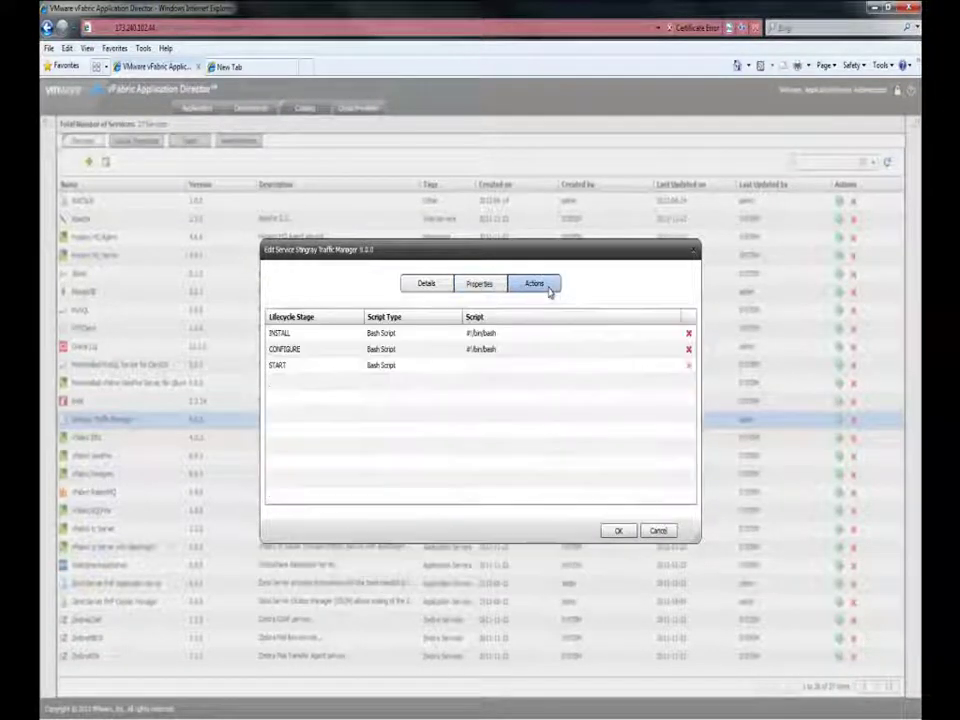
click(559, 338)
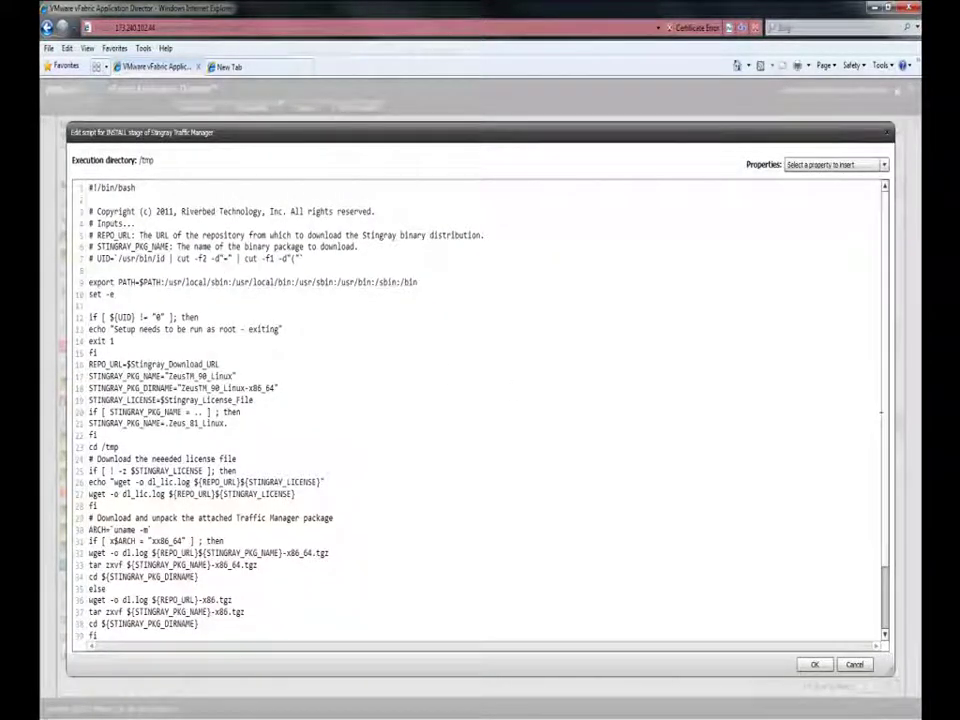
scroll(884, 486, down, 2)
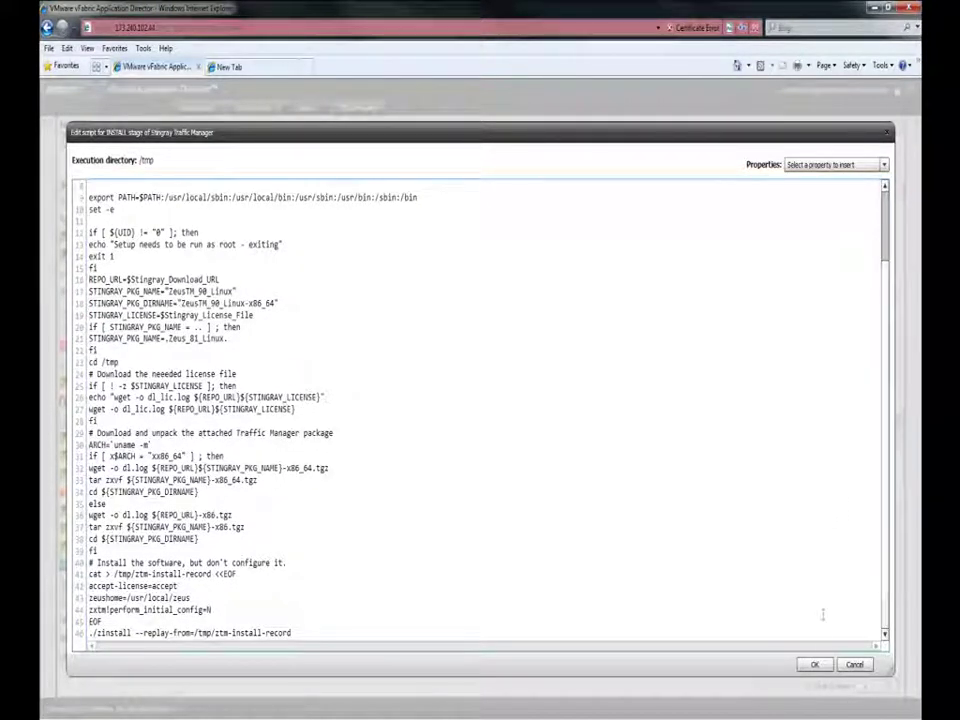
click(815, 665)
Review the CONFIGURE stage script, highlight the two sed lines under Aptimizer configuration, and save the Stingray Traffic Manager service.
double_click(520, 350)
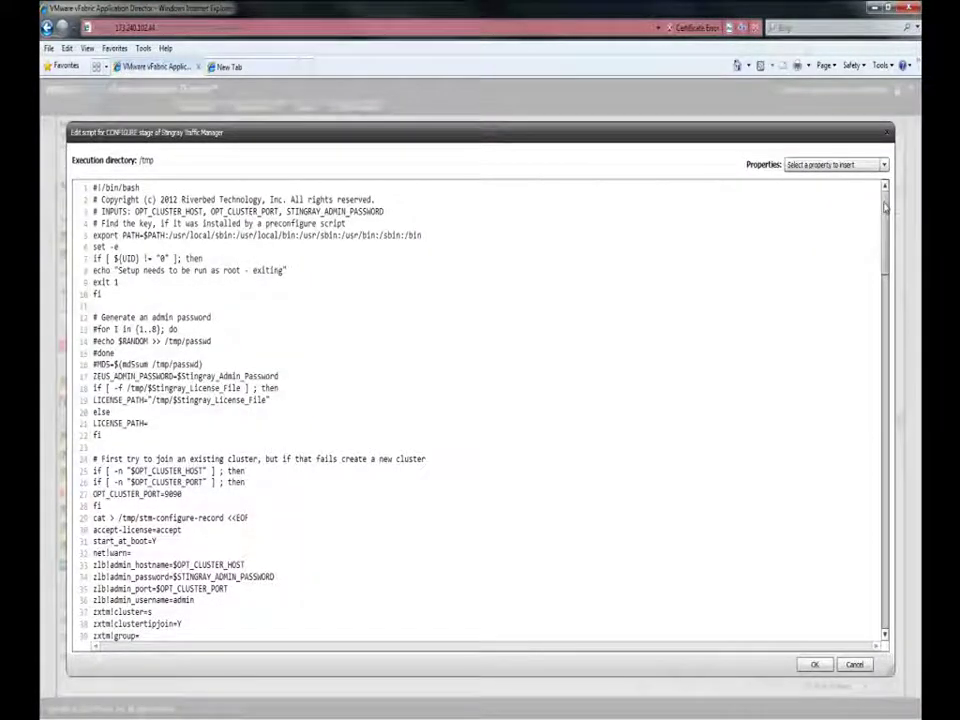
drag(886, 207, 887, 368)
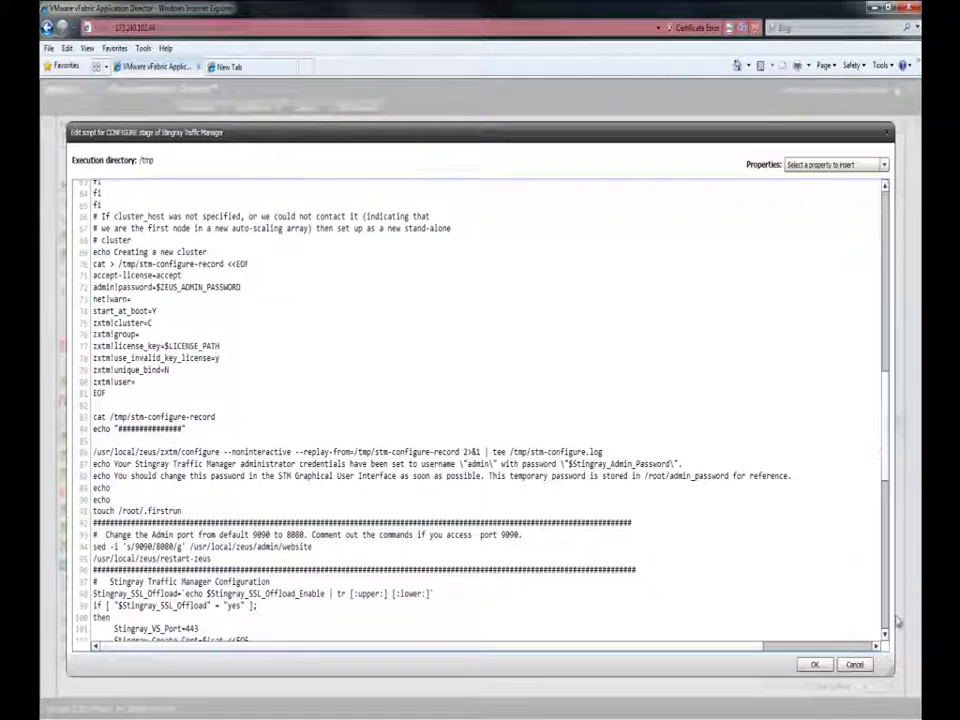
click(885, 635)
click(885, 635)
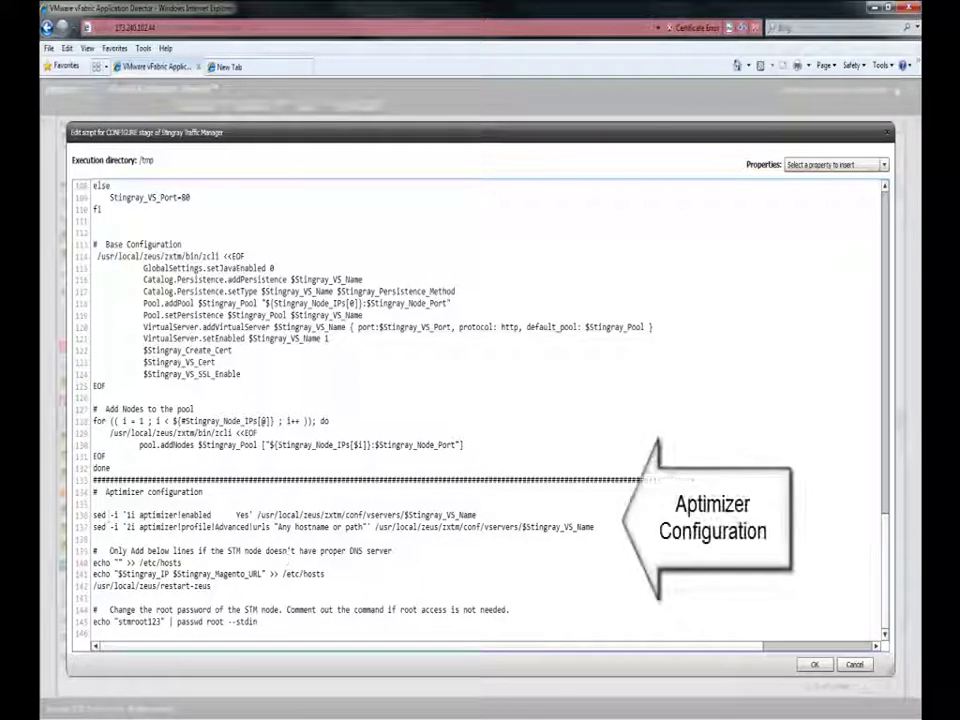
drag(92, 514, 597, 527)
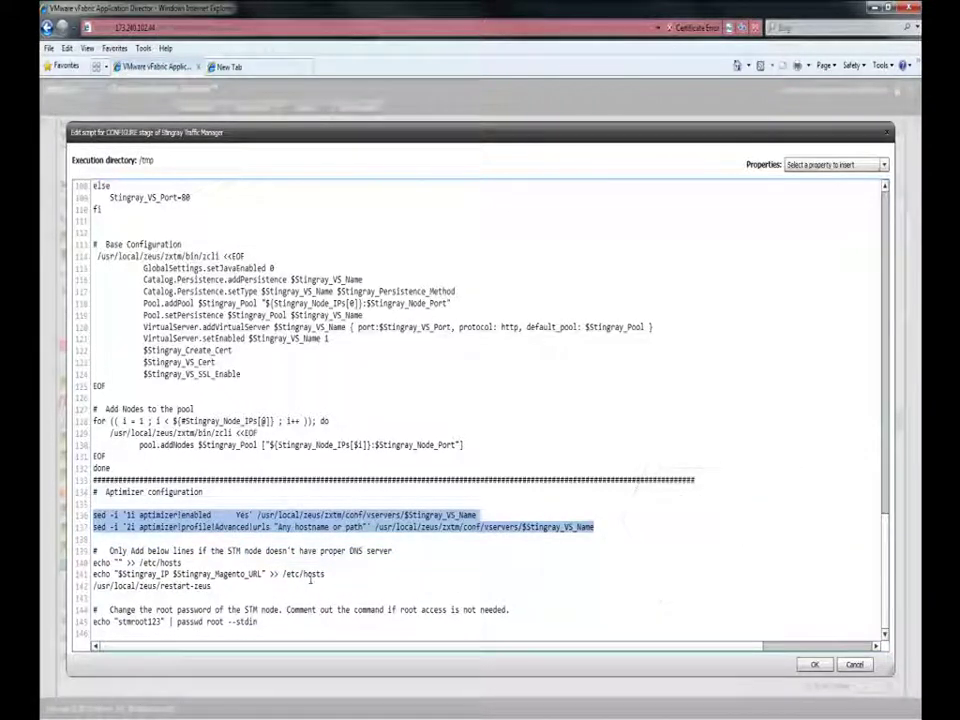
click(810, 662)
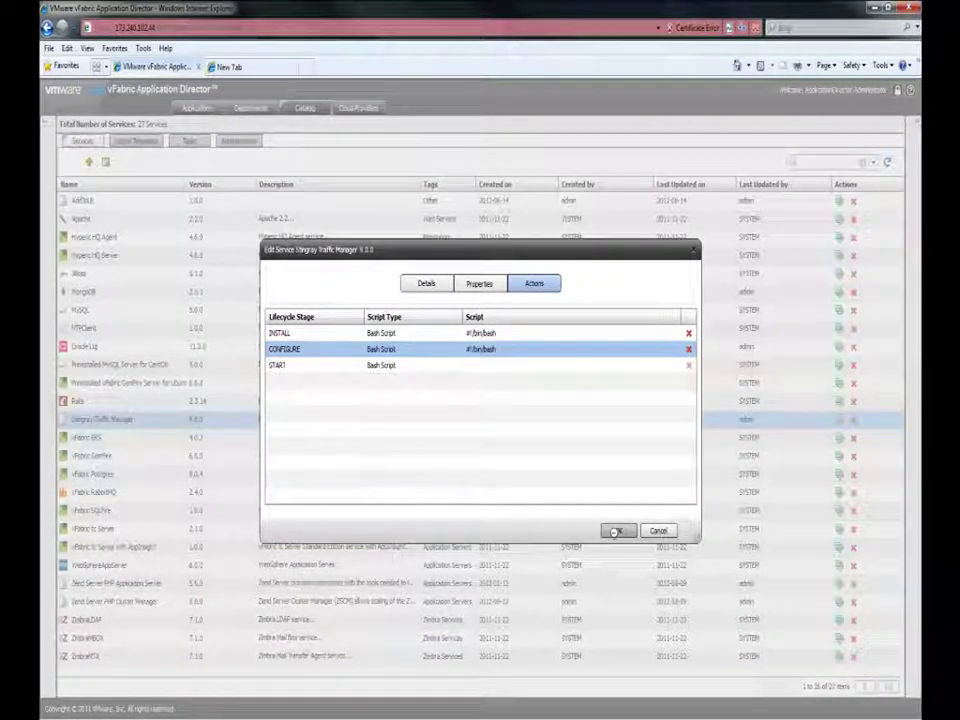
click(615, 531)
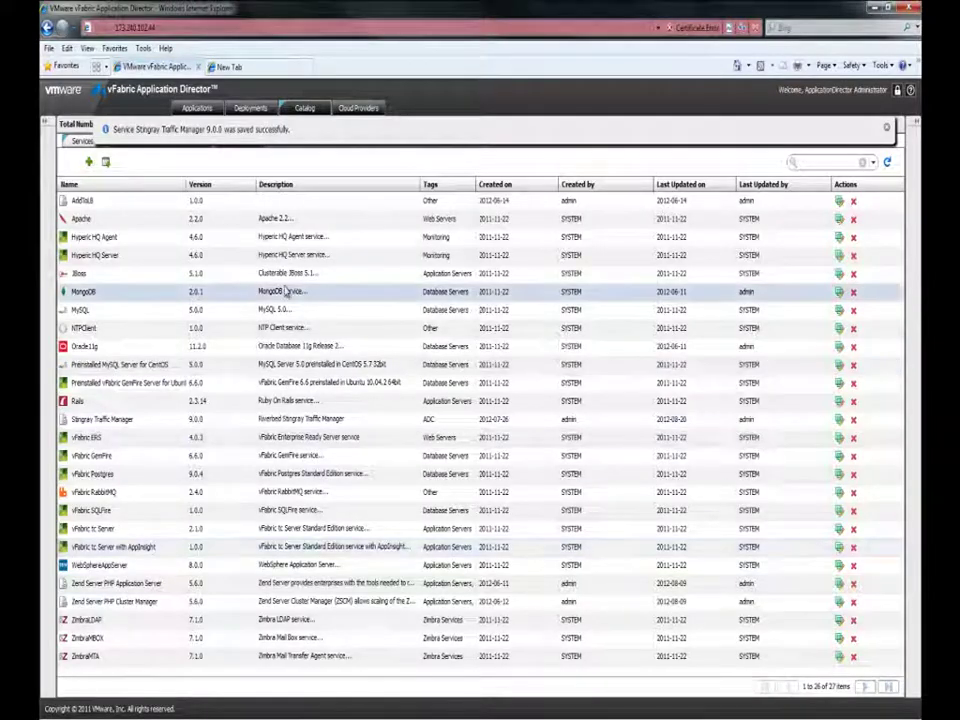
Open the blueprint of the Zend Cluster with Magento Store and Stingray 2.0.0 application.
click(197, 108)
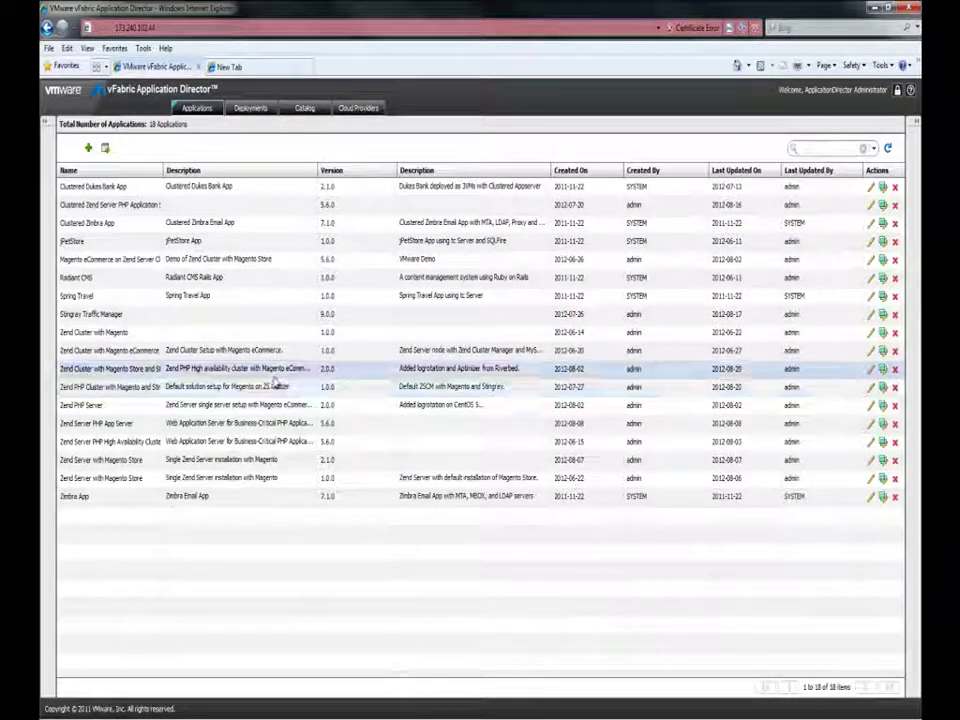
click(273, 371)
double_click(273, 371)
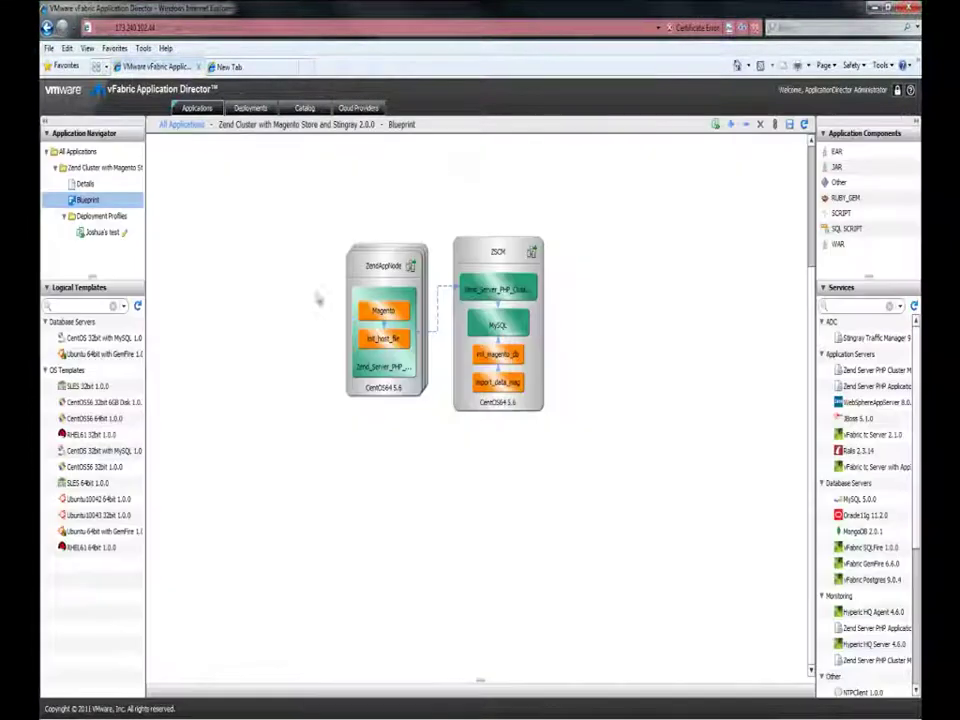
Add a CentOS56 64bit 1.0.0 node to the blueprint, named LB, with the description "Stingray Traffic Manager Instance".
drag(117, 427, 254, 285)
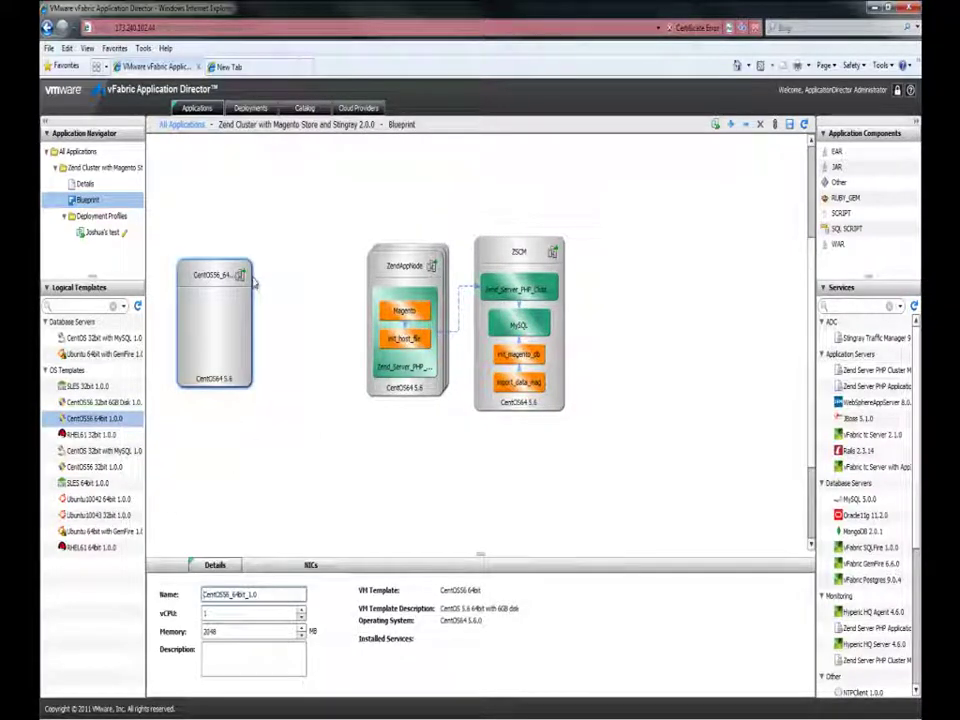
drag(267, 592, 180, 596)
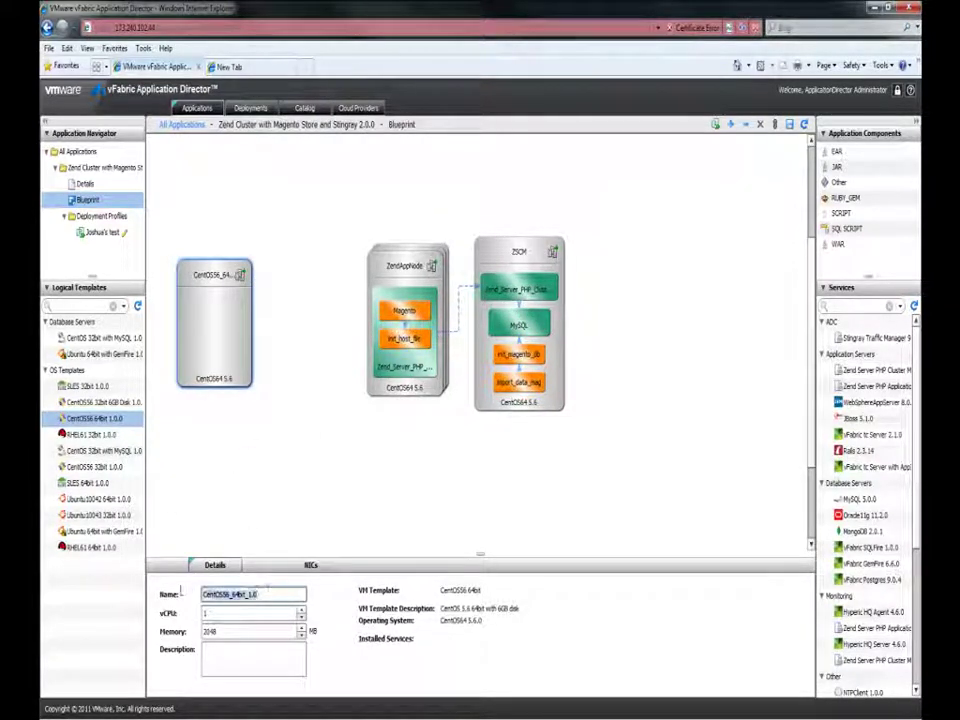
text(lB)
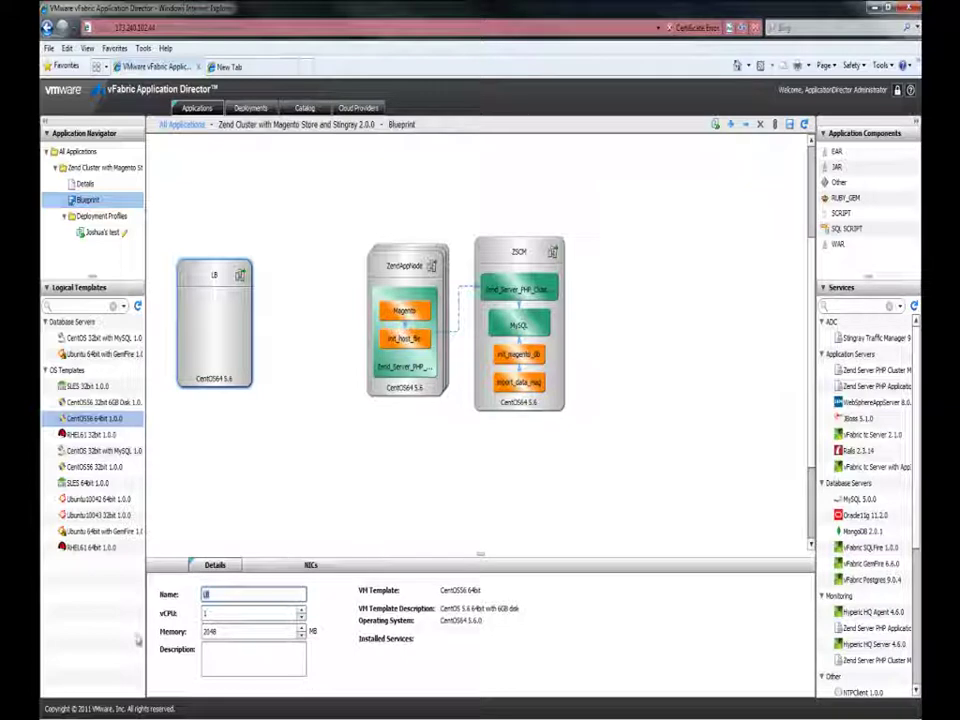
click(230, 660)
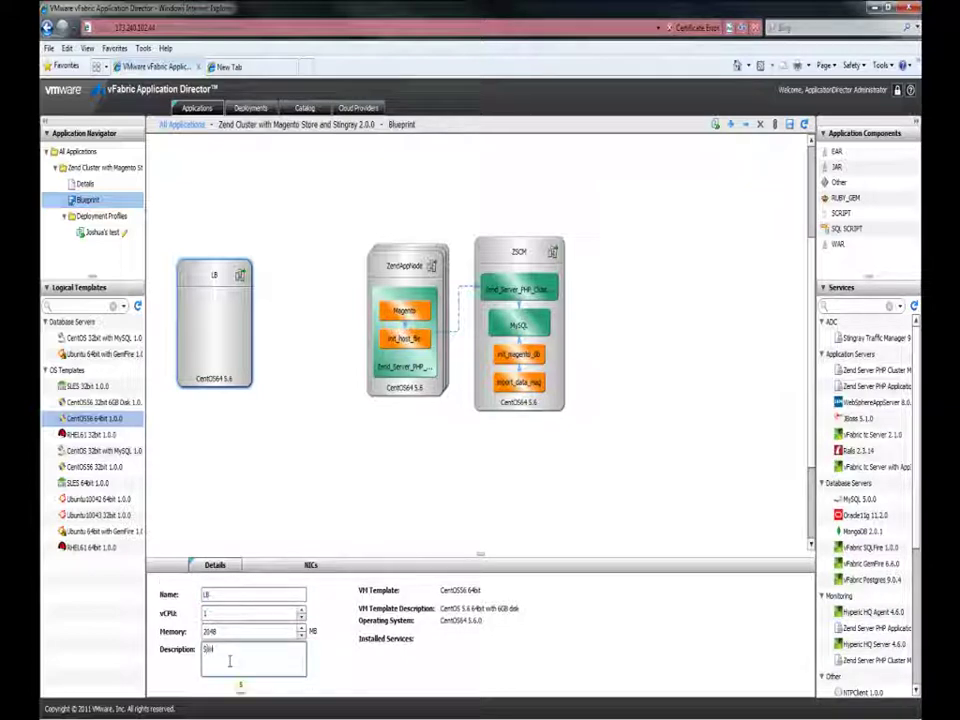
text(Stingray Traffic Manager Instance)
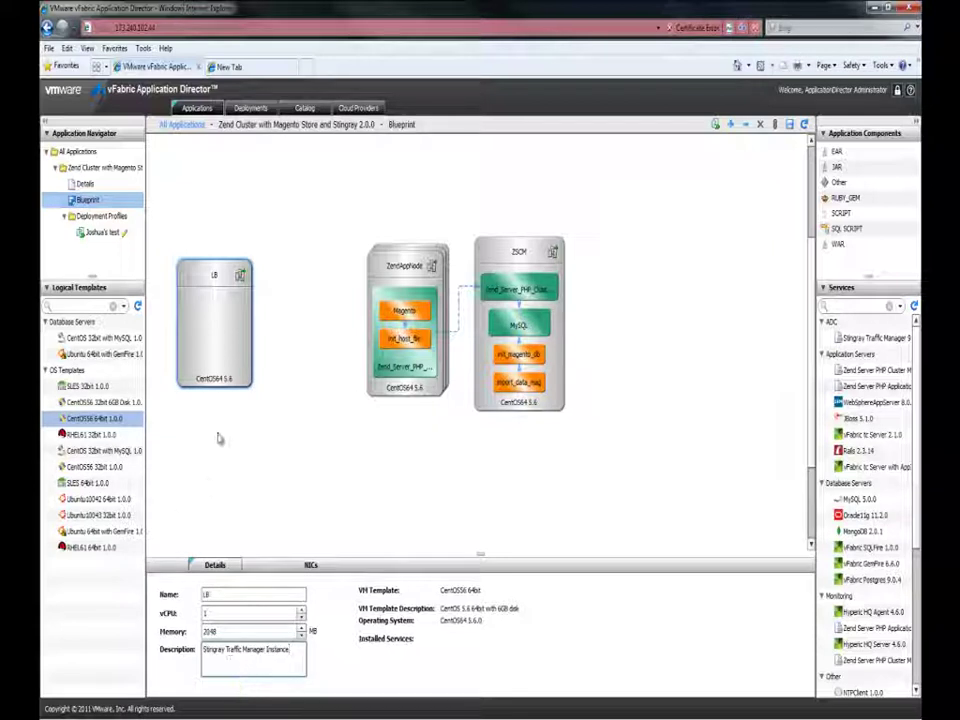
Add the Stingray Traffic Manager service to the LB node and draw a dependency from it to the Magento component in ZendAppNode.
click(222, 345)
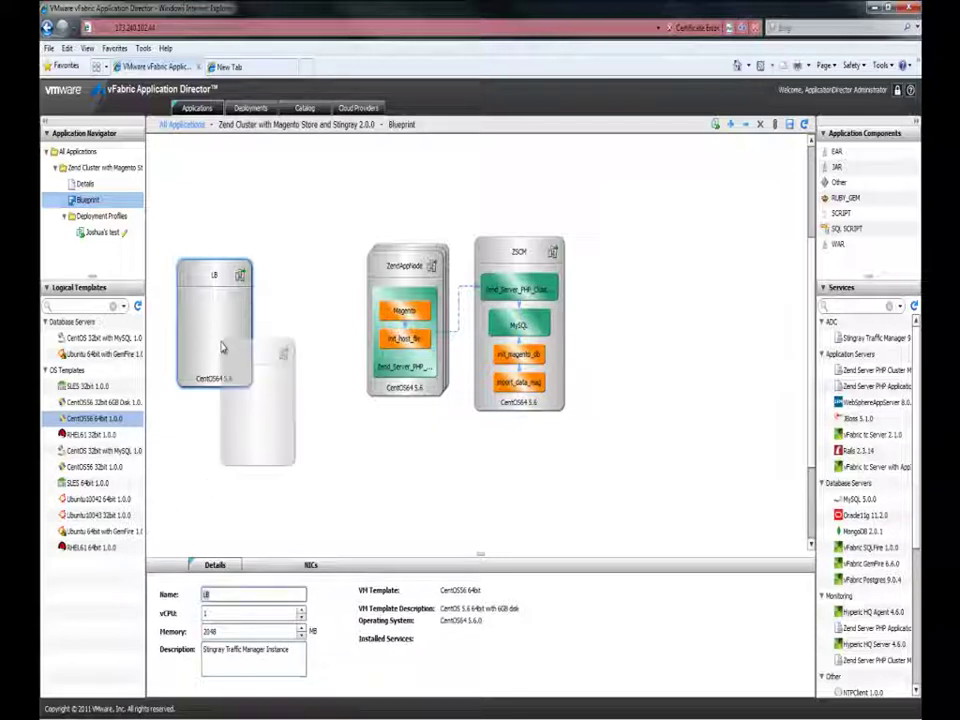
drag(868, 345, 207, 312)
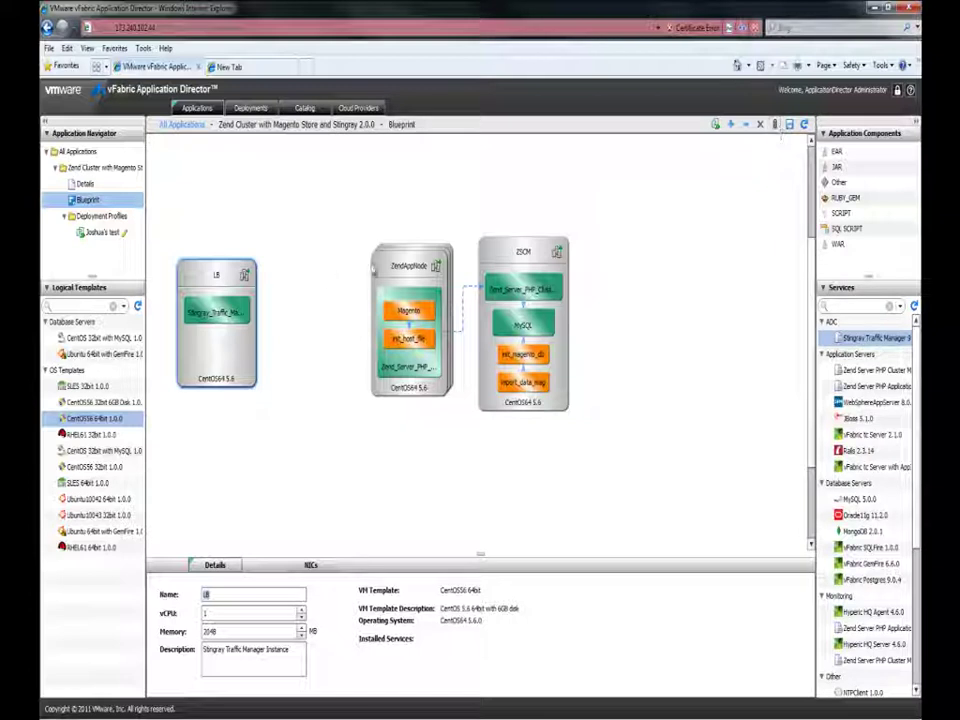
click(321, 317)
drag(240, 313, 393, 315)
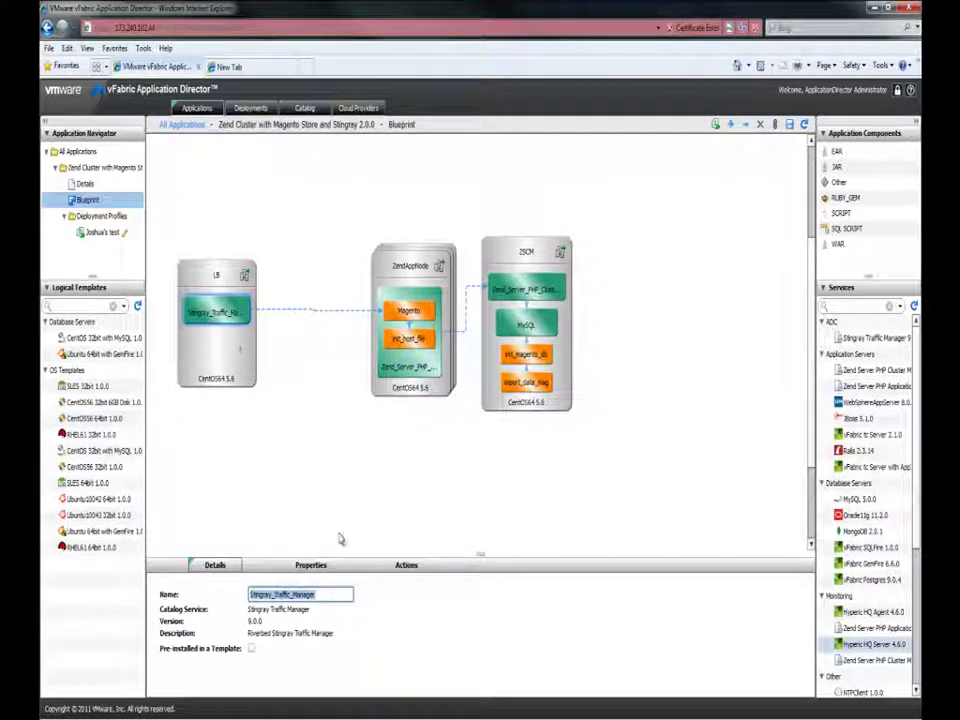
Bind the Stingray_Magento_URL property of the Stingray Traffic Manager service to all(ZendAppNode:Magento:magento_url) and save the property.
click(316, 568)
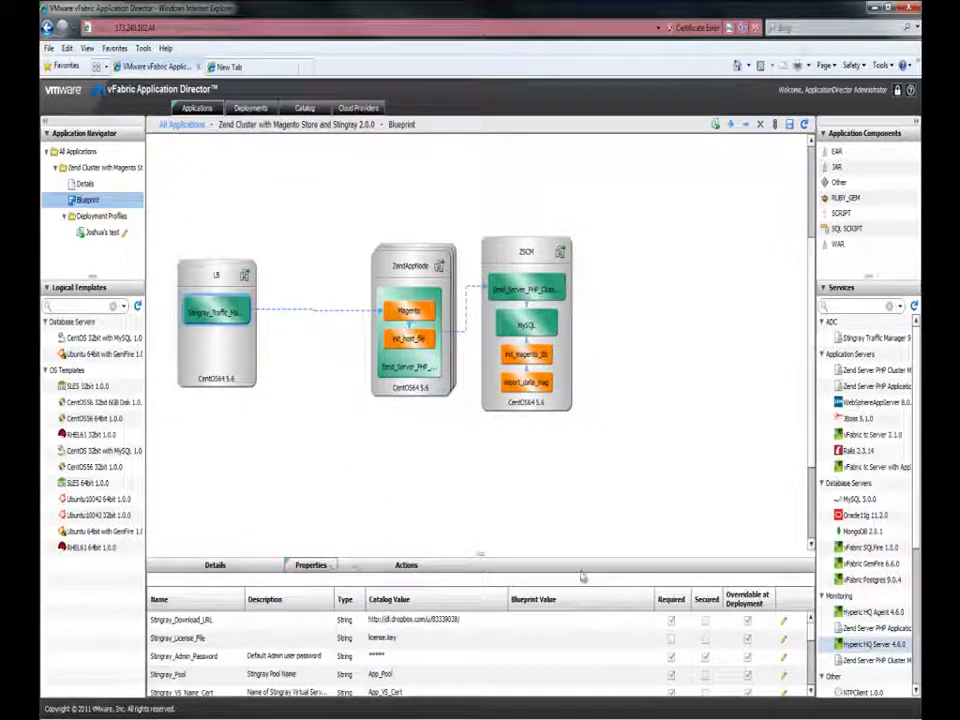
drag(478, 556, 481, 406)
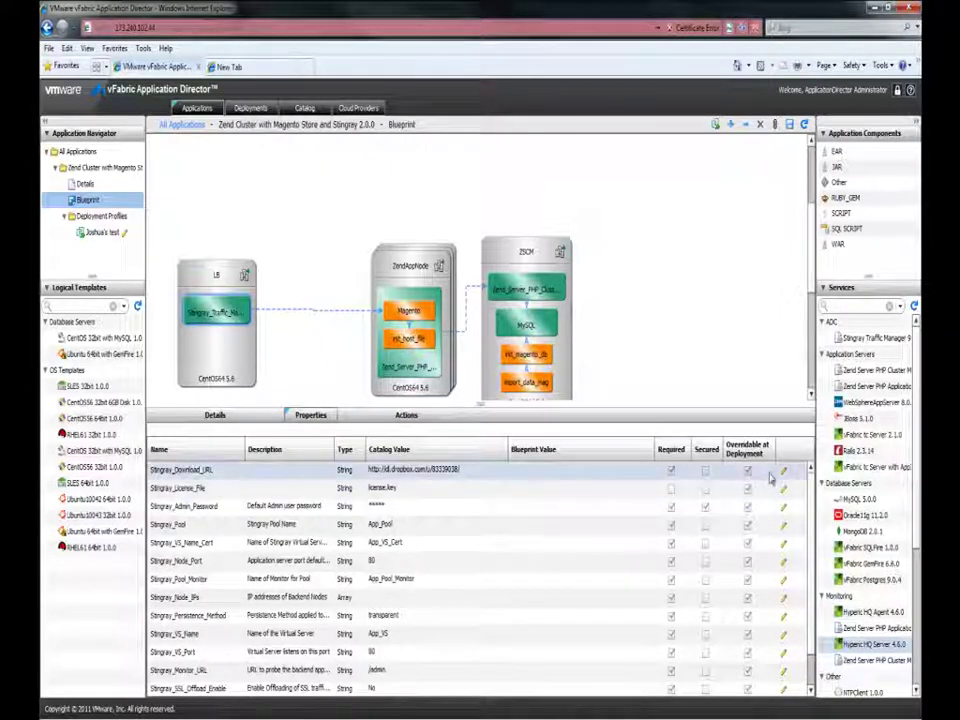
scroll(812, 590, down, 1)
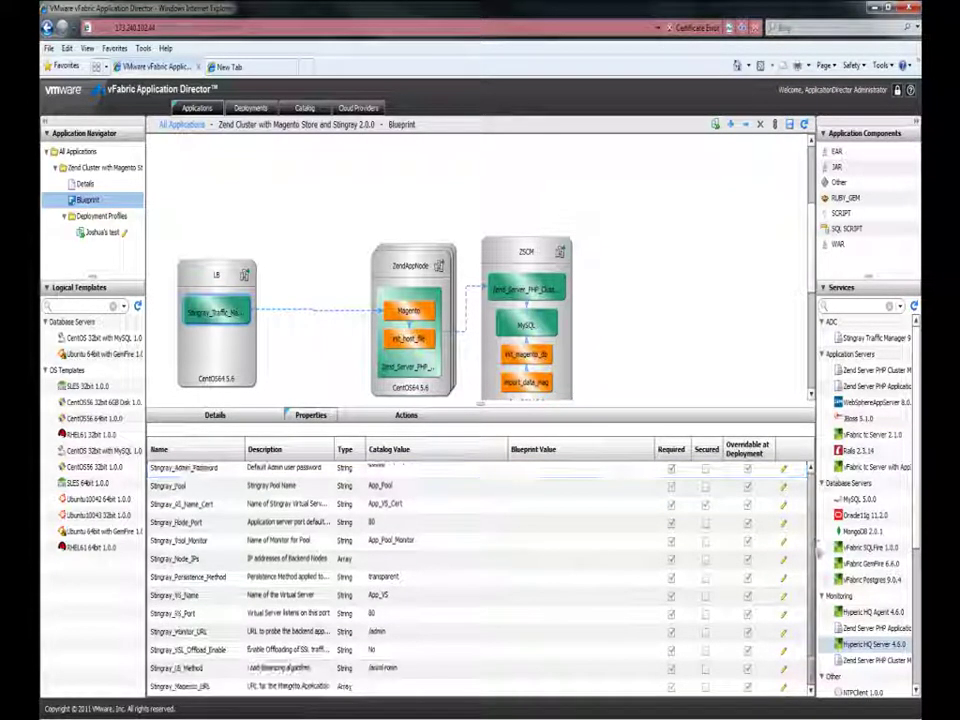
double_click(401, 687)
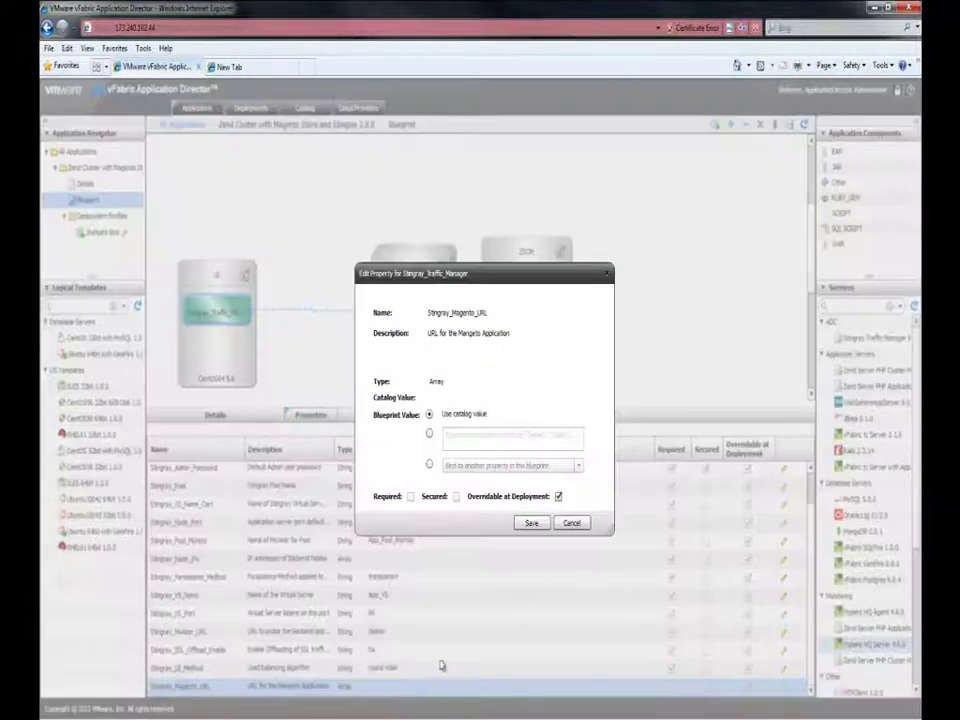
click(429, 464)
click(546, 466)
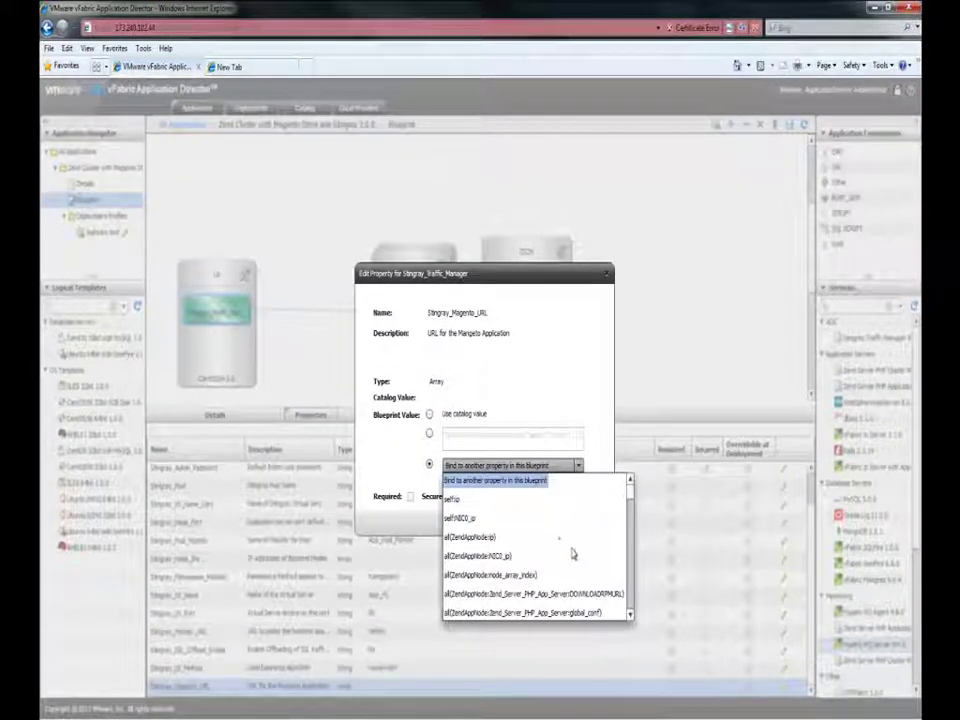
scroll(572, 553, down, 5)
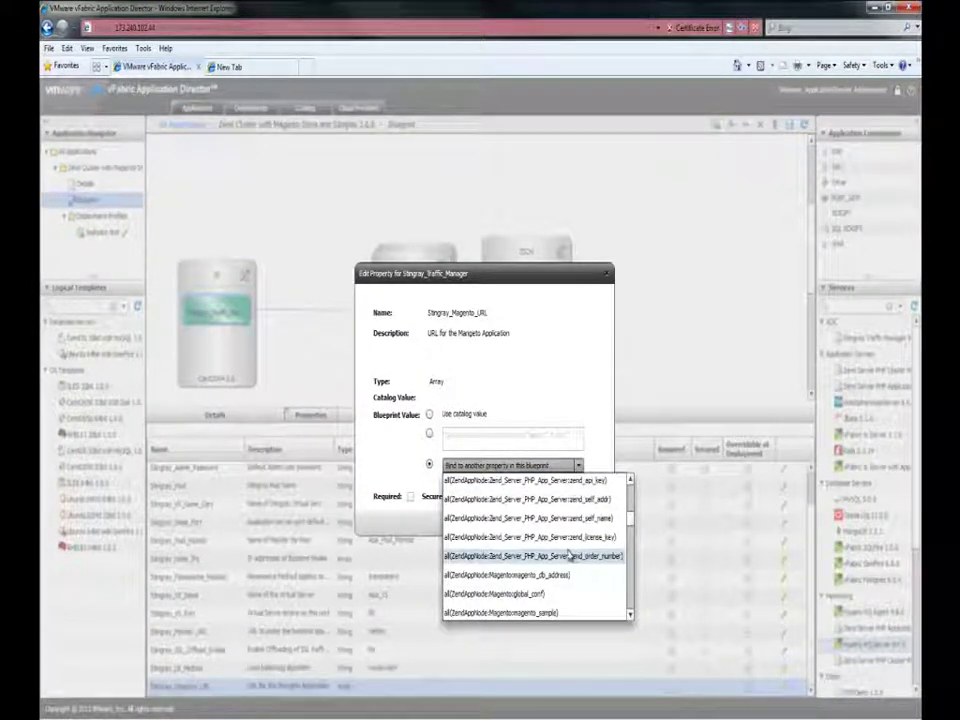
scroll(570, 553, down, 3)
scroll(567, 555, down, 6)
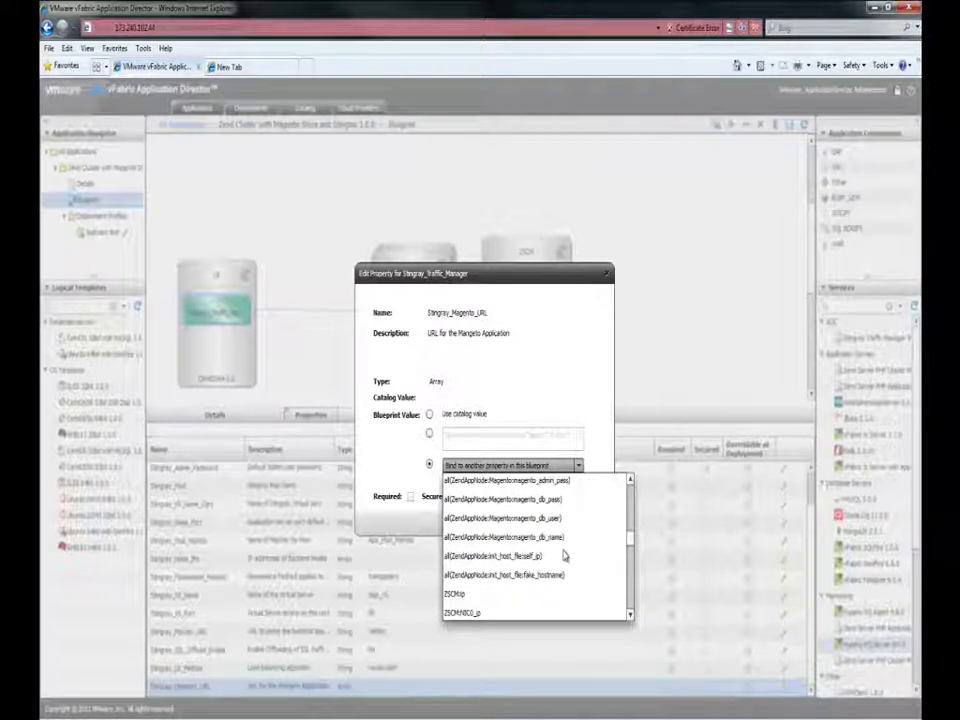
scroll(564, 555, up, 3)
click(527, 519)
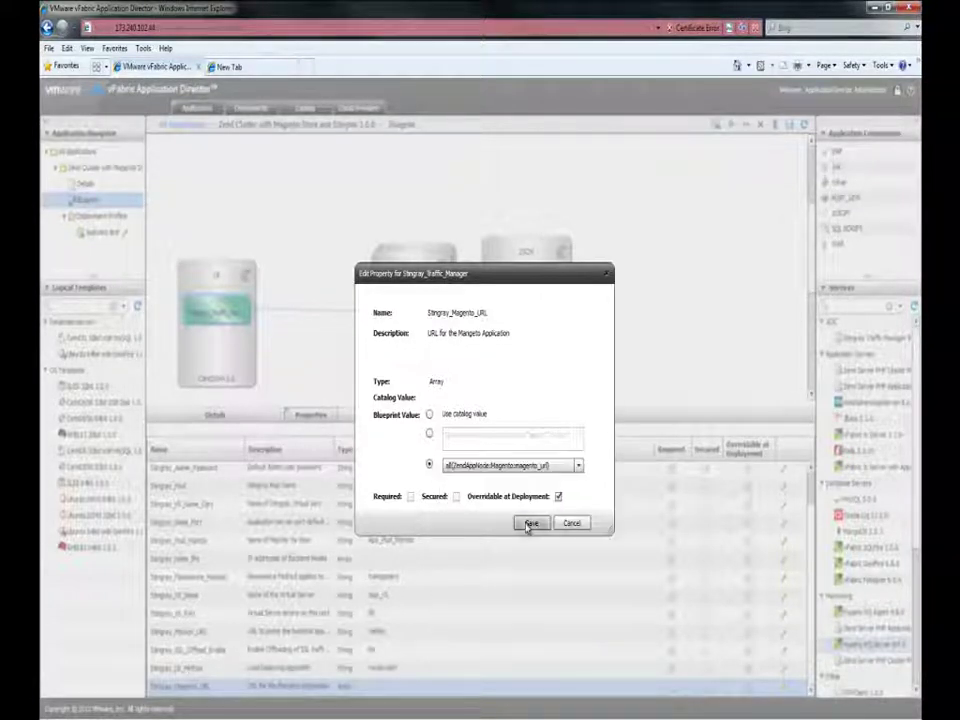
click(529, 523)
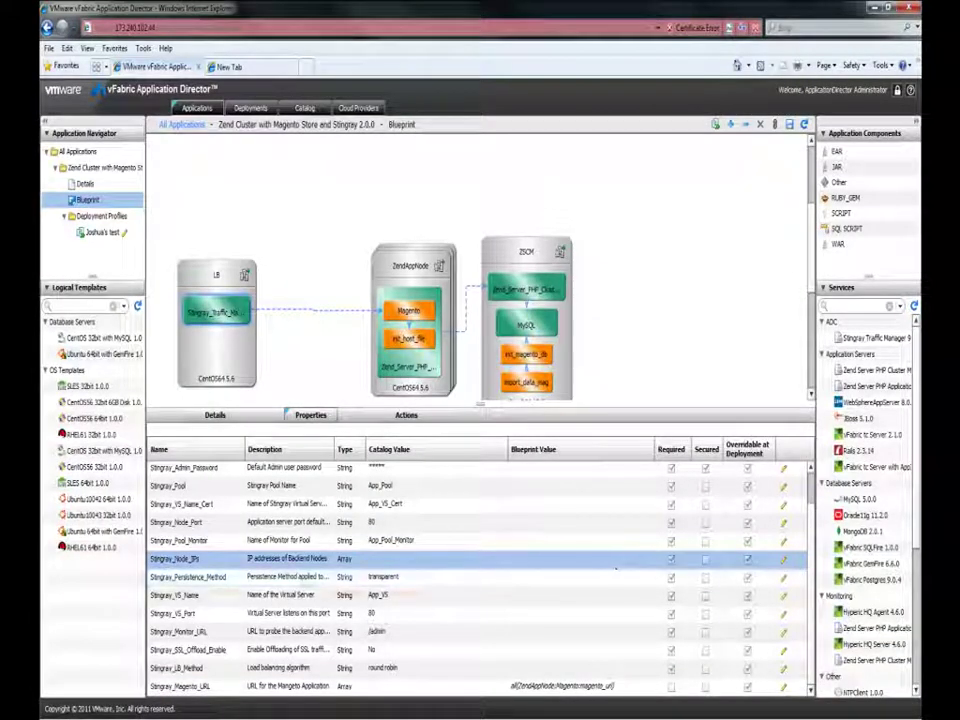
Bind the Stingray_Node_IPs property to all(ZendAppNode:ip) and save the property.
double_click(616, 558)
click(430, 465)
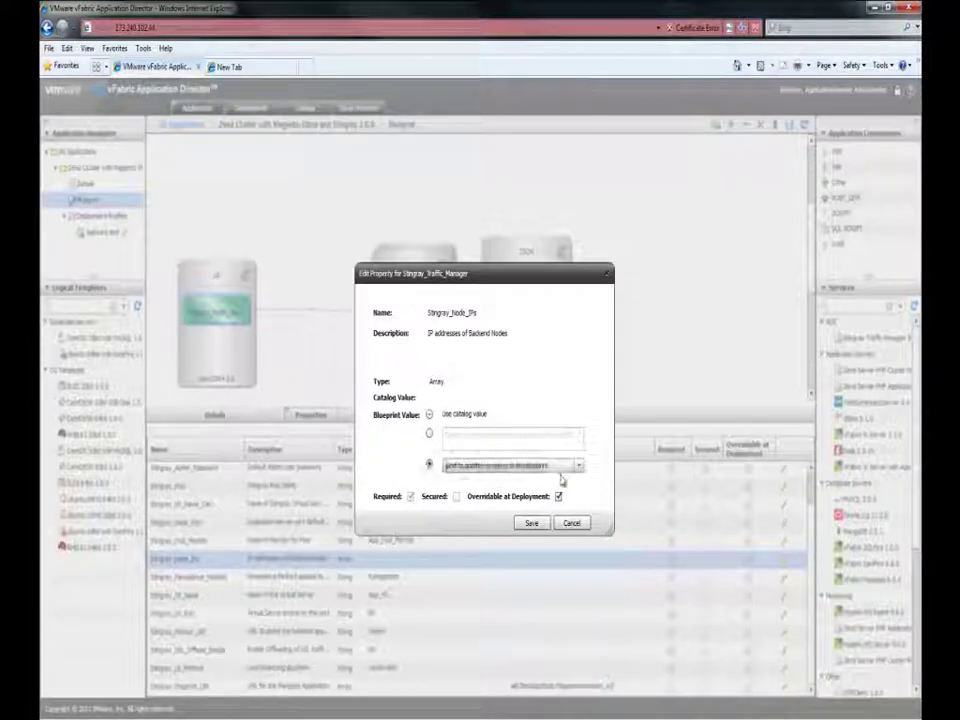
click(578, 467)
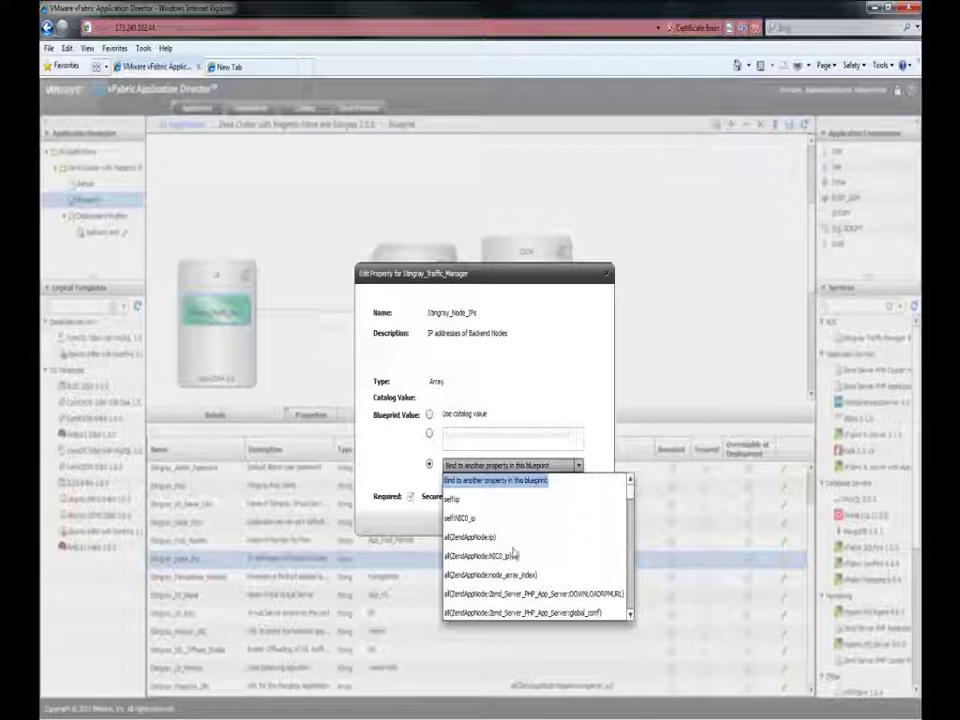
click(472, 537)
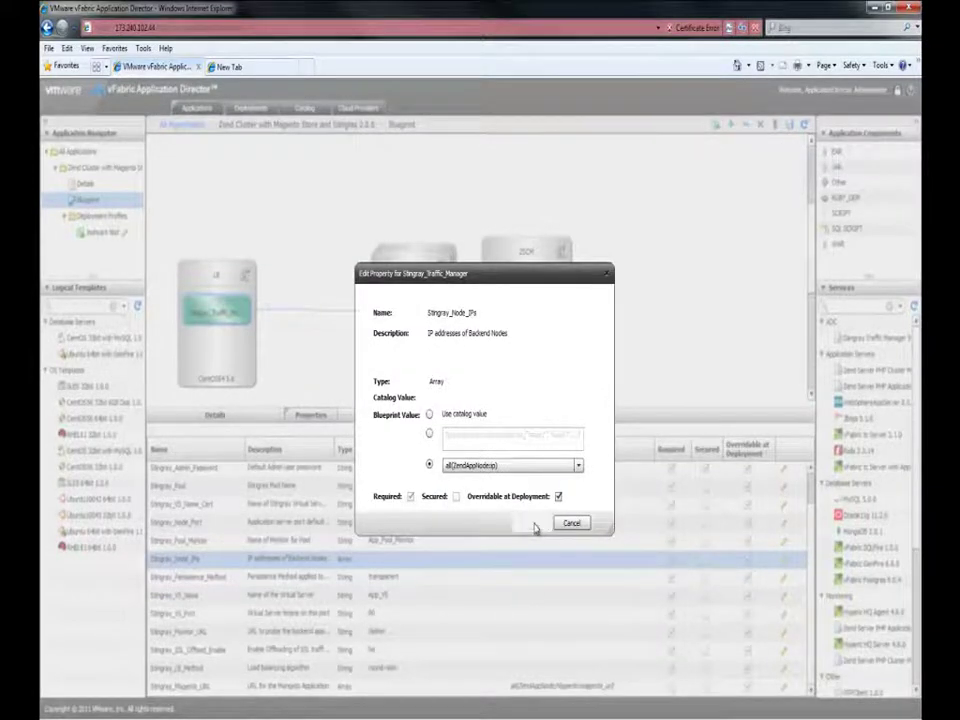
click(532, 523)
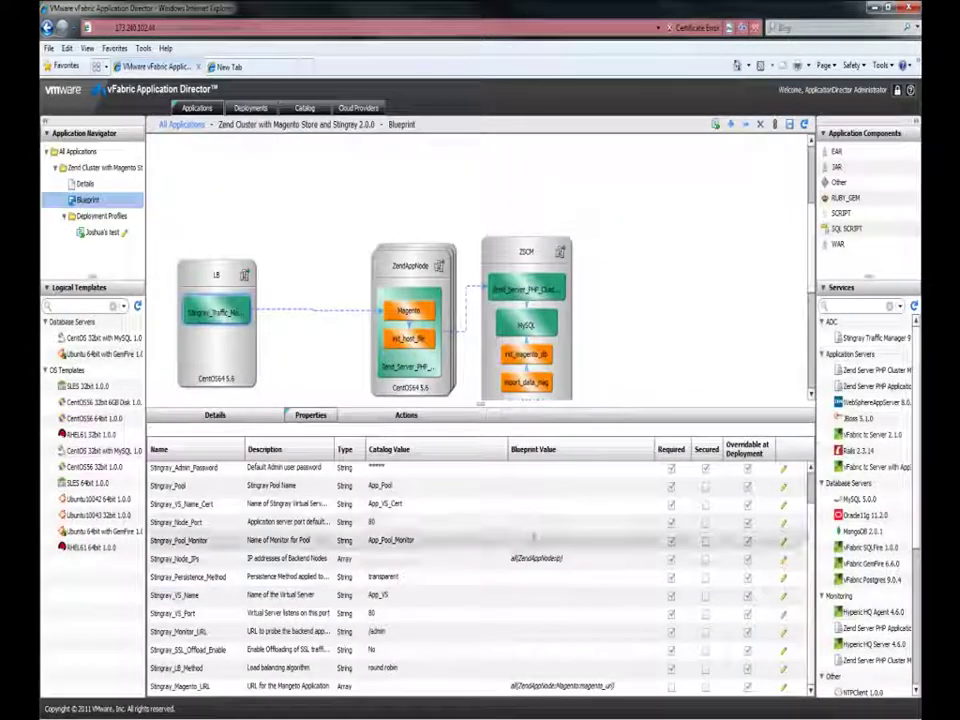
Recheck the binding of the Stingray_Magento_URL property, save the blueprint and dismiss the notification.
double_click(557, 684)
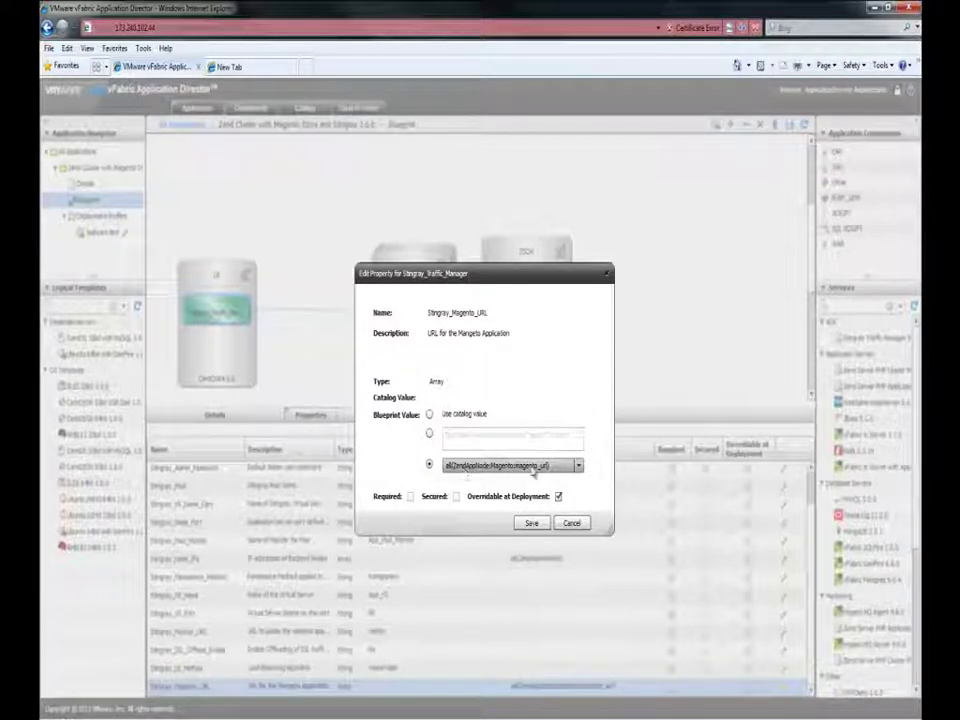
click(532, 523)
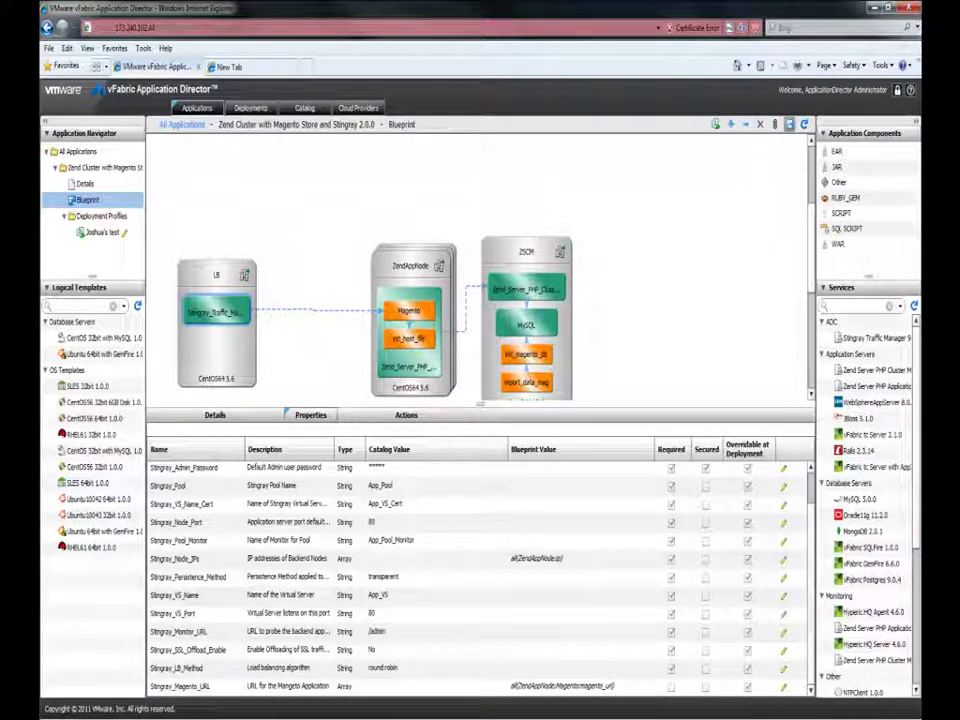
click(788, 124)
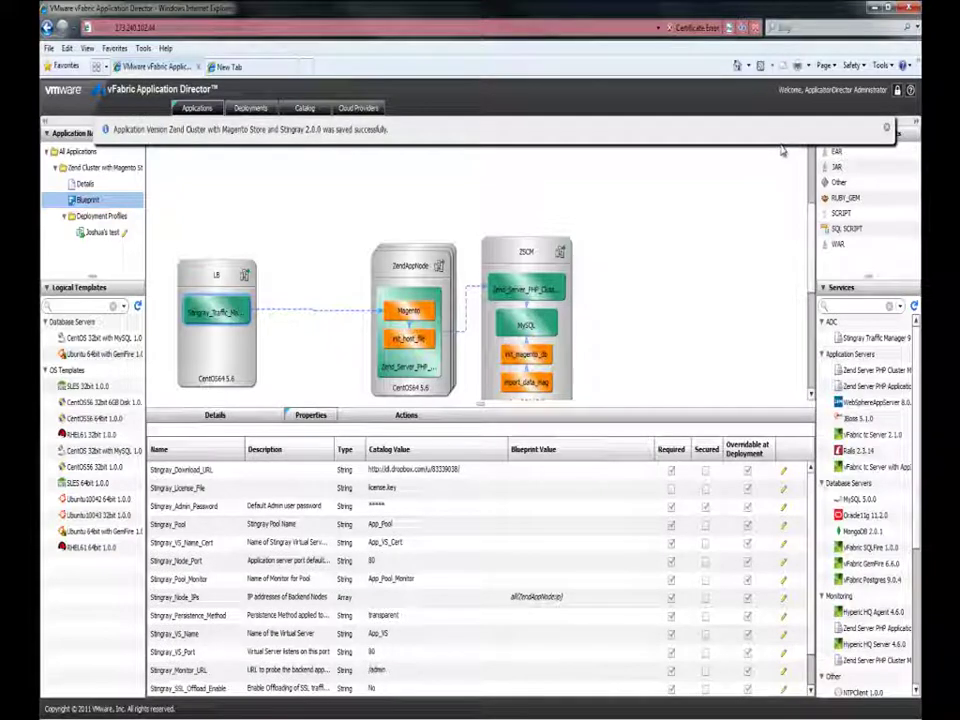
click(887, 131)
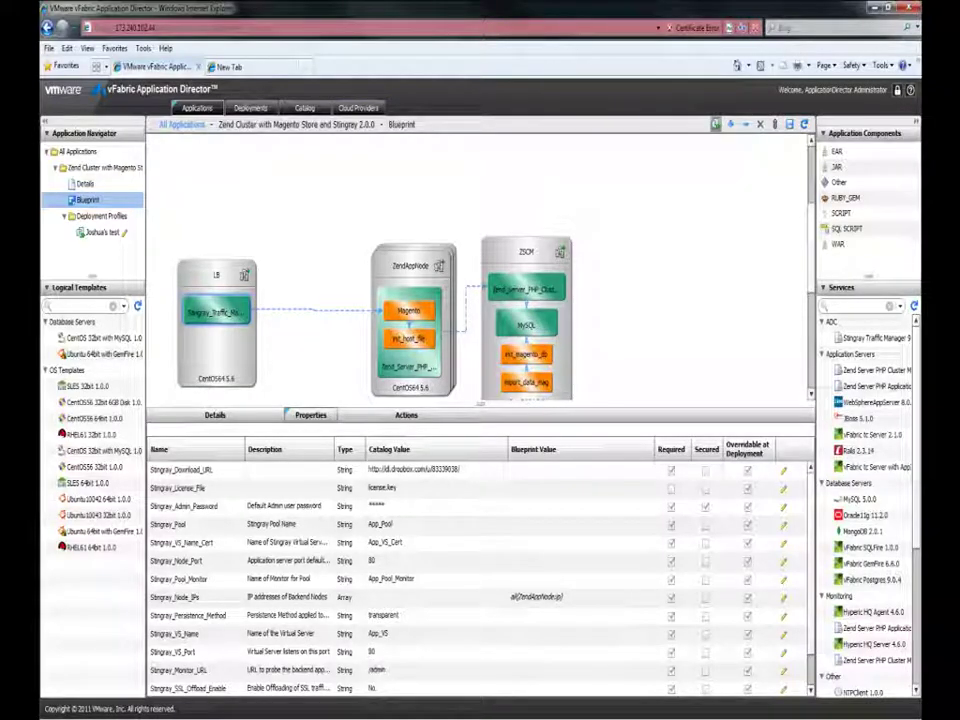
Create a new deployment profile named production_deployment, map the details of the Zend_DEV environment and continue to the application properties.
click(716, 125)
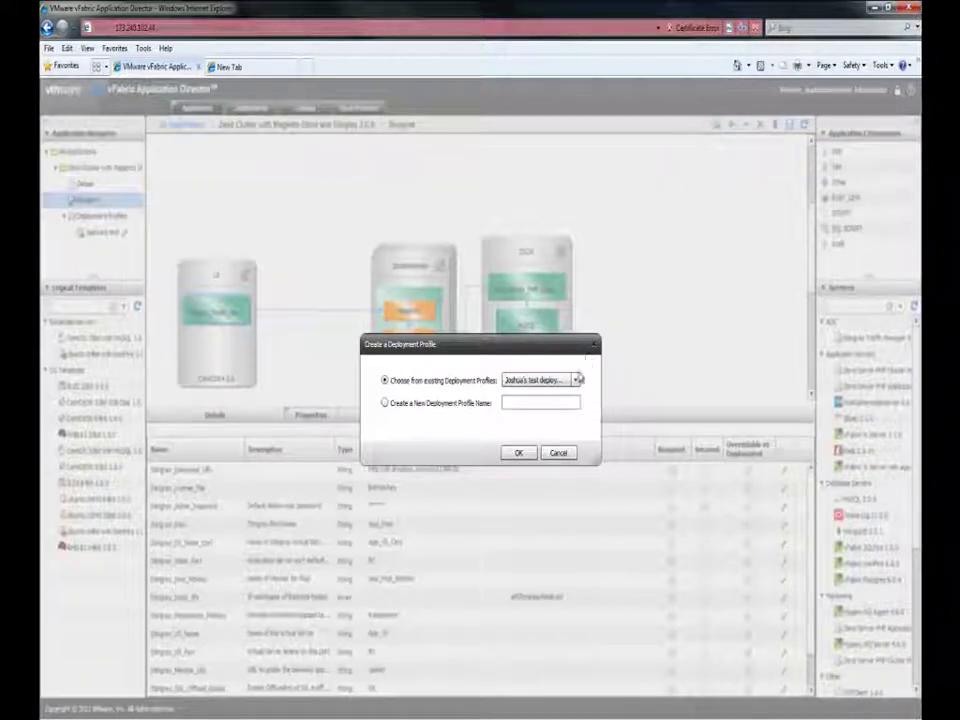
click(546, 401)
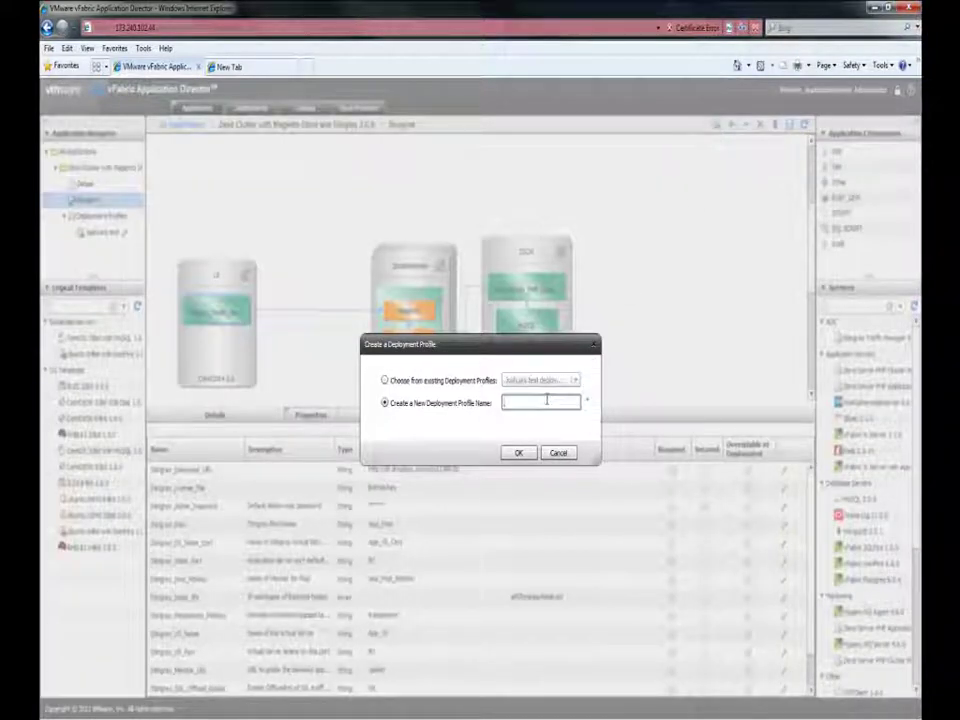
text(production_deploym en)
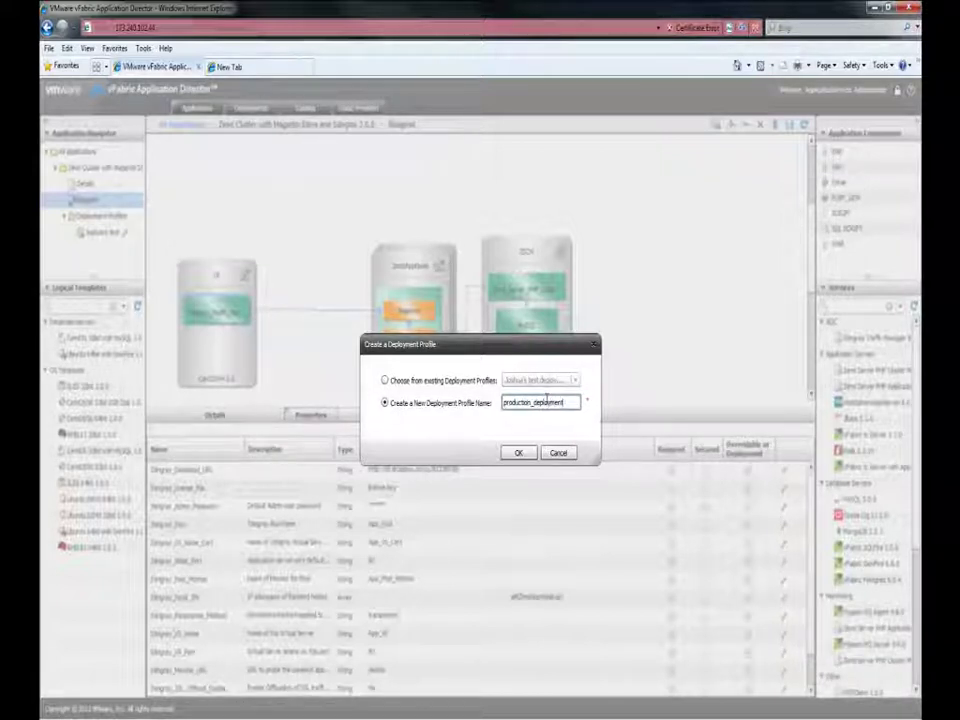
click(526, 452)
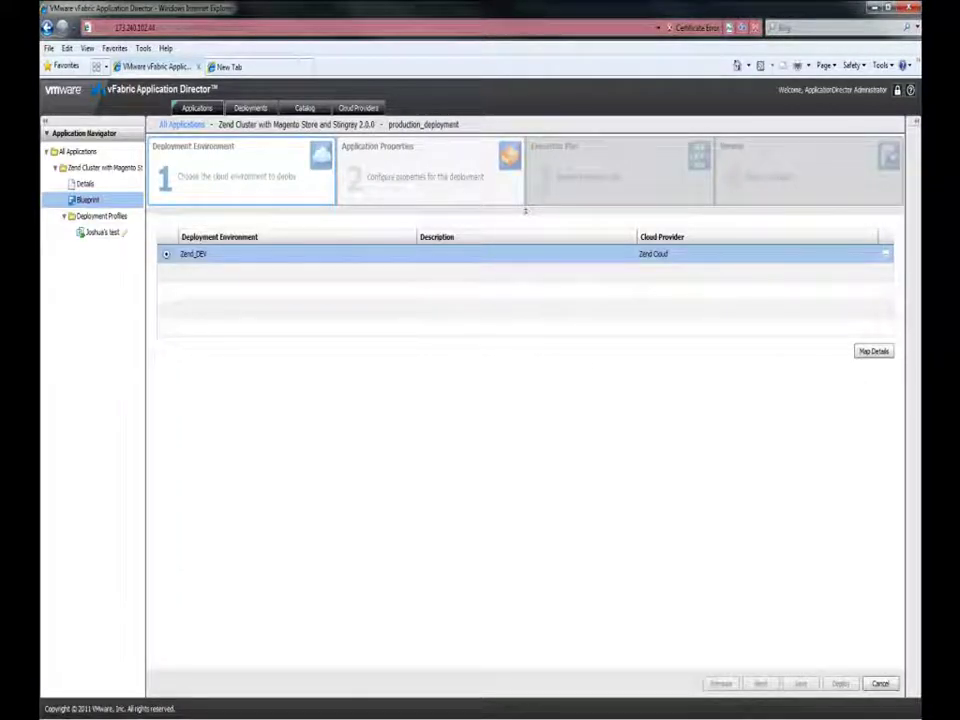
click(874, 350)
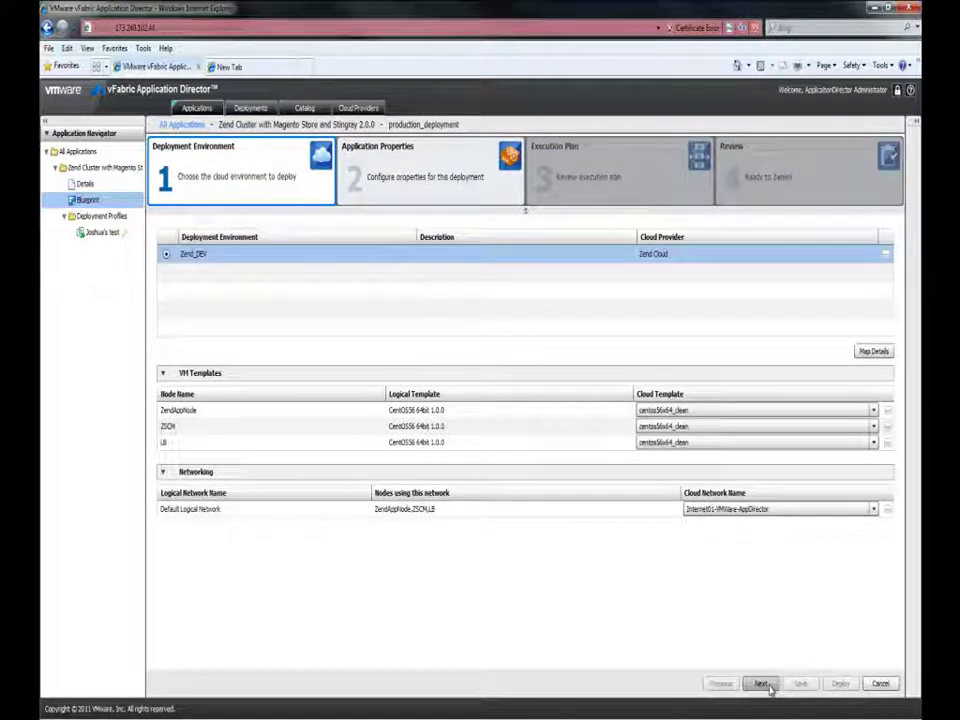
click(764, 684)
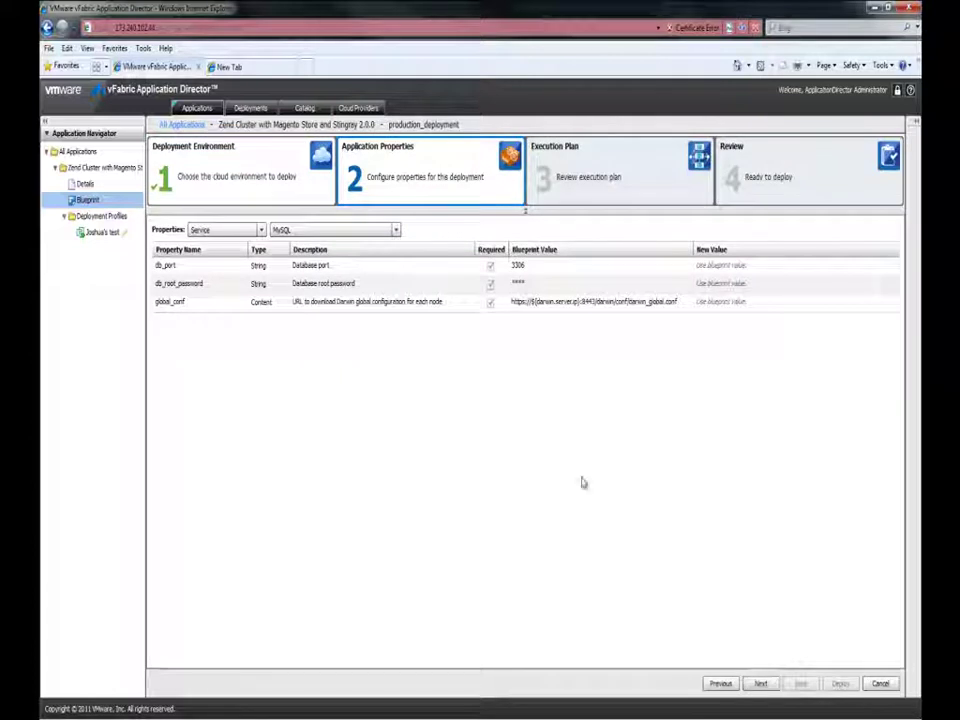
Show the Stingray_Traffic_Manager service properties and inspect the new-value fields for the admin password and license file.
click(340, 231)
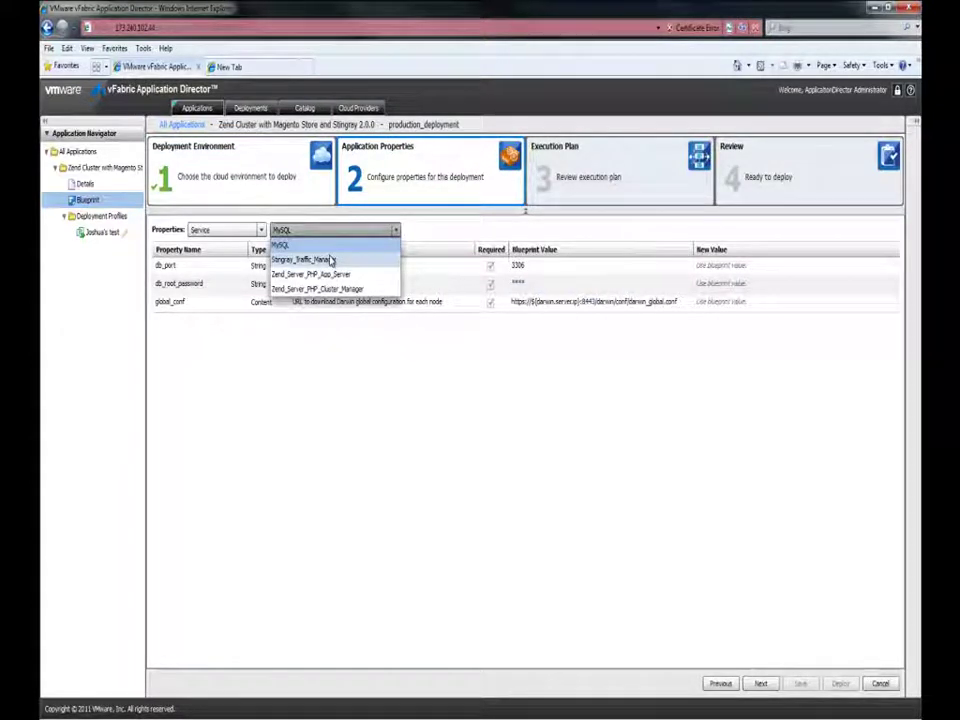
click(331, 260)
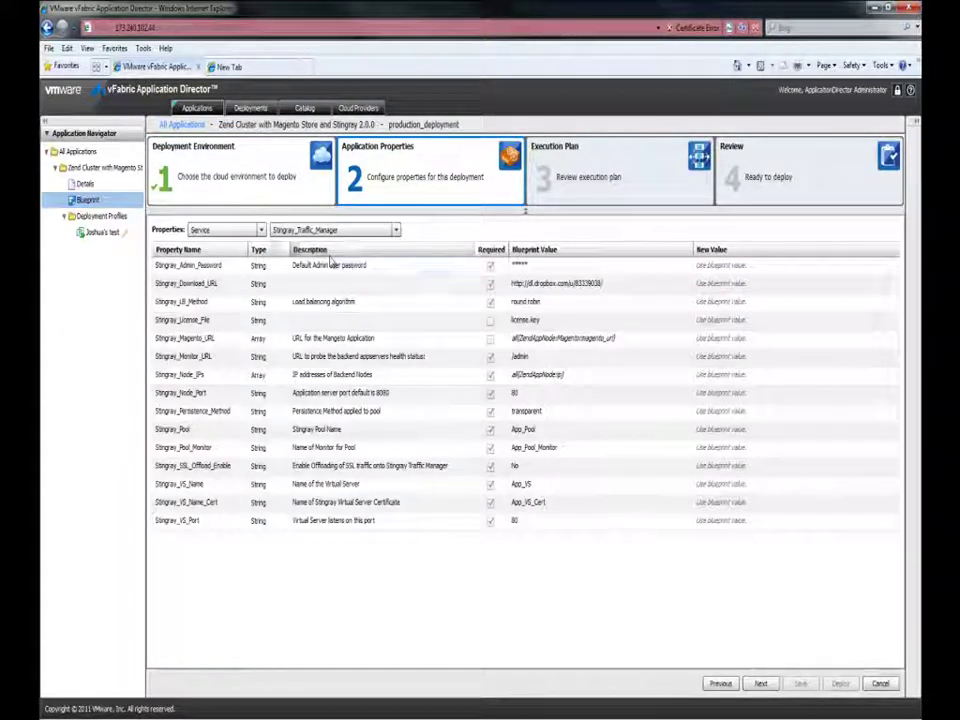
click(745, 265)
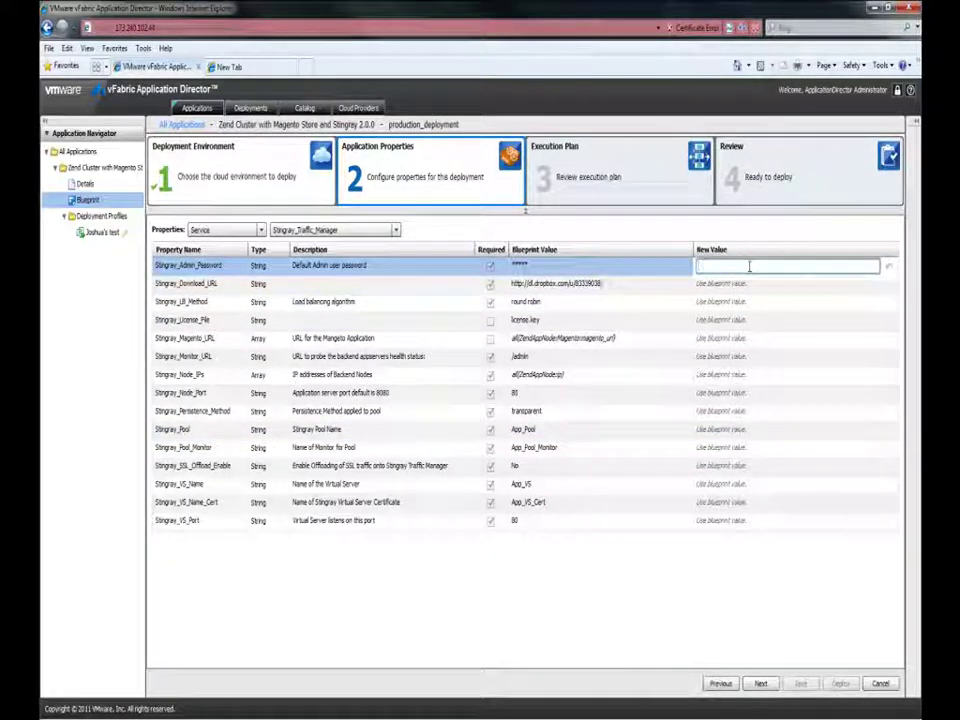
click(735, 320)
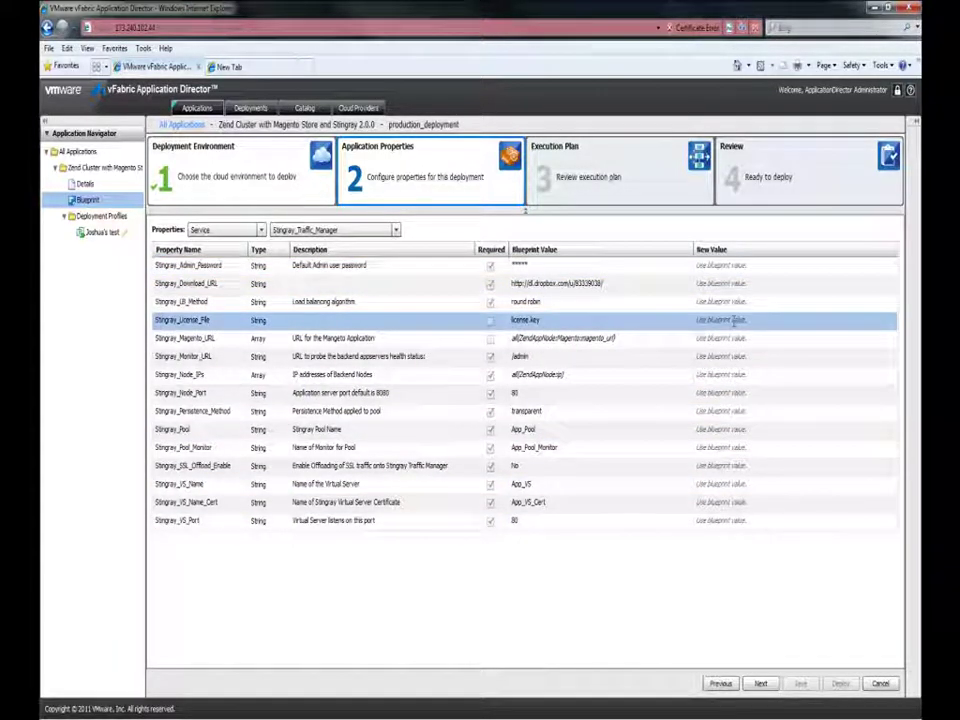
Accept the application properties and execution plan, and deploy the application with the production_deployment profile.
click(761, 684)
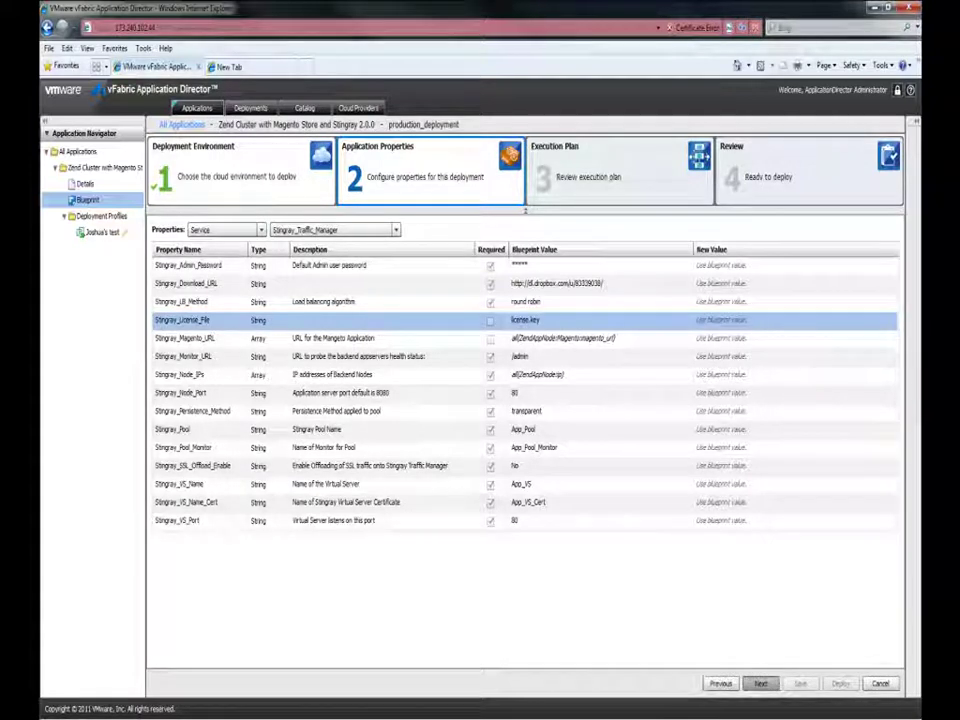
click(761, 684)
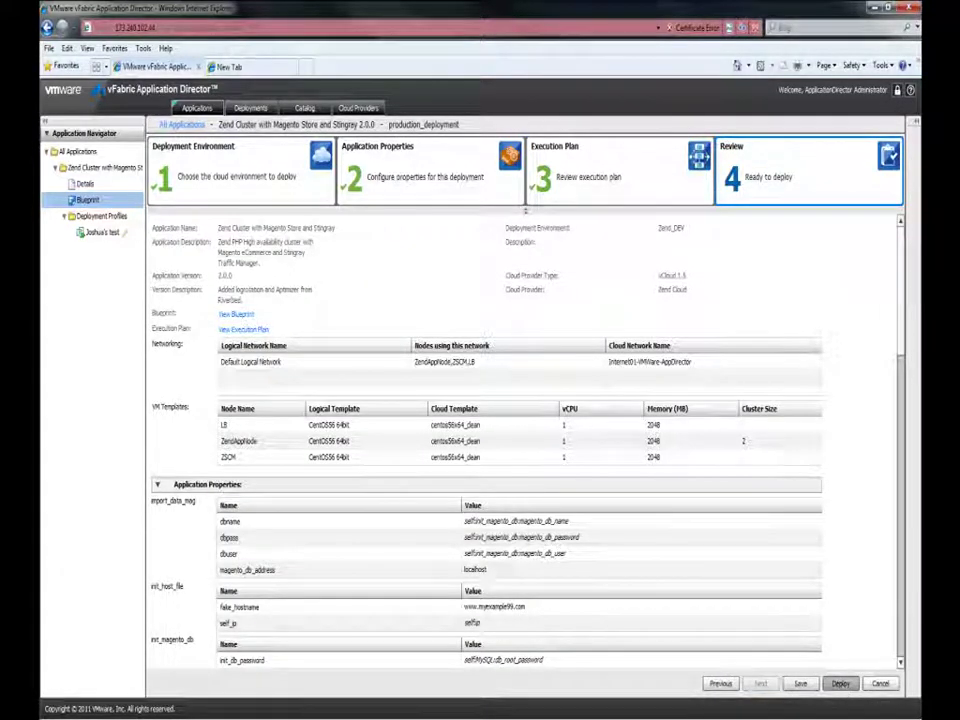
click(840, 684)
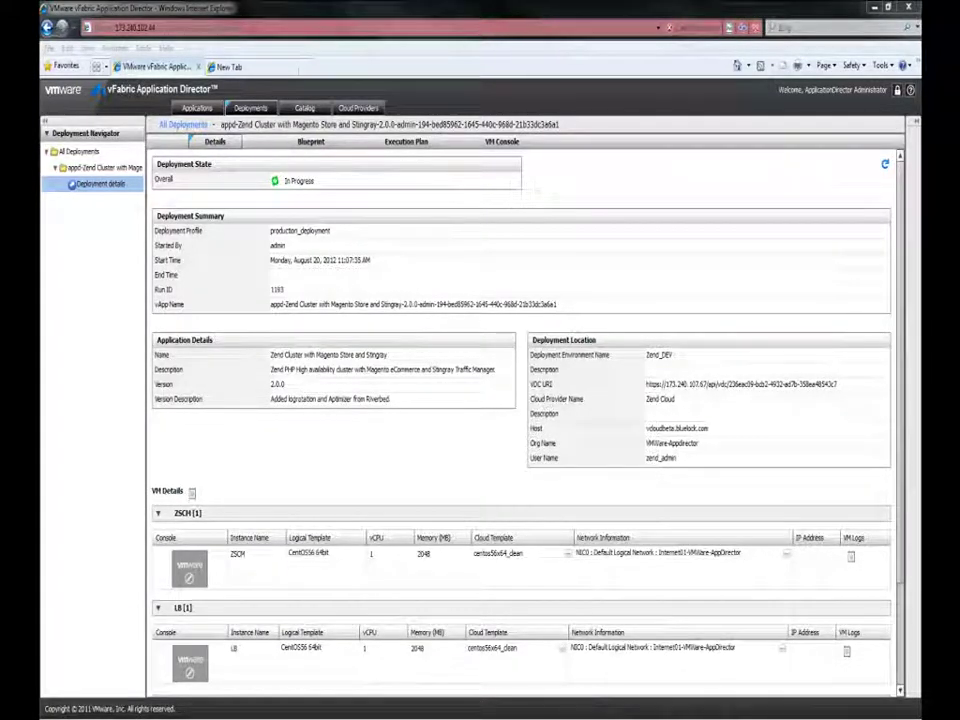
In the deployment's execution plan, read the Stingray_Traffic_Manager-CONFIGURE log through to its end and close it.
click(406, 141)
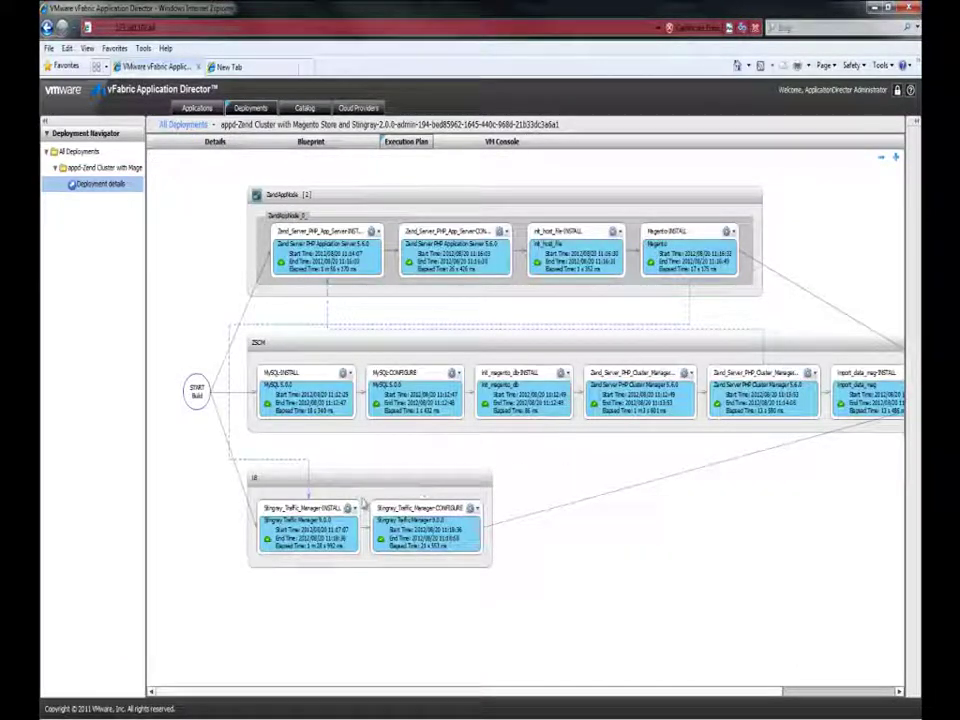
click(472, 508)
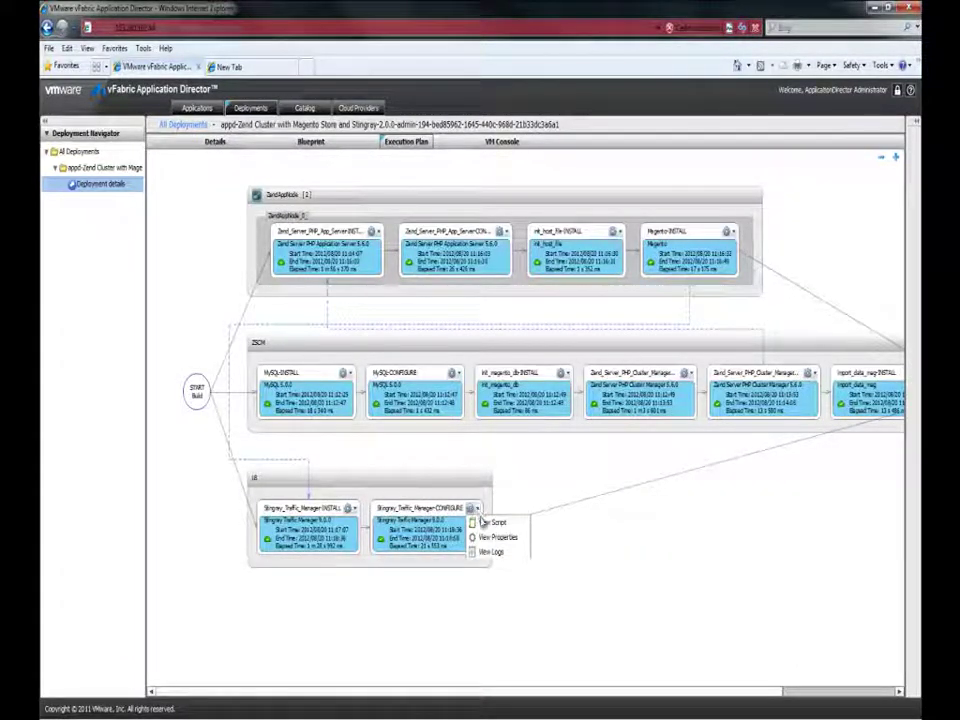
click(489, 551)
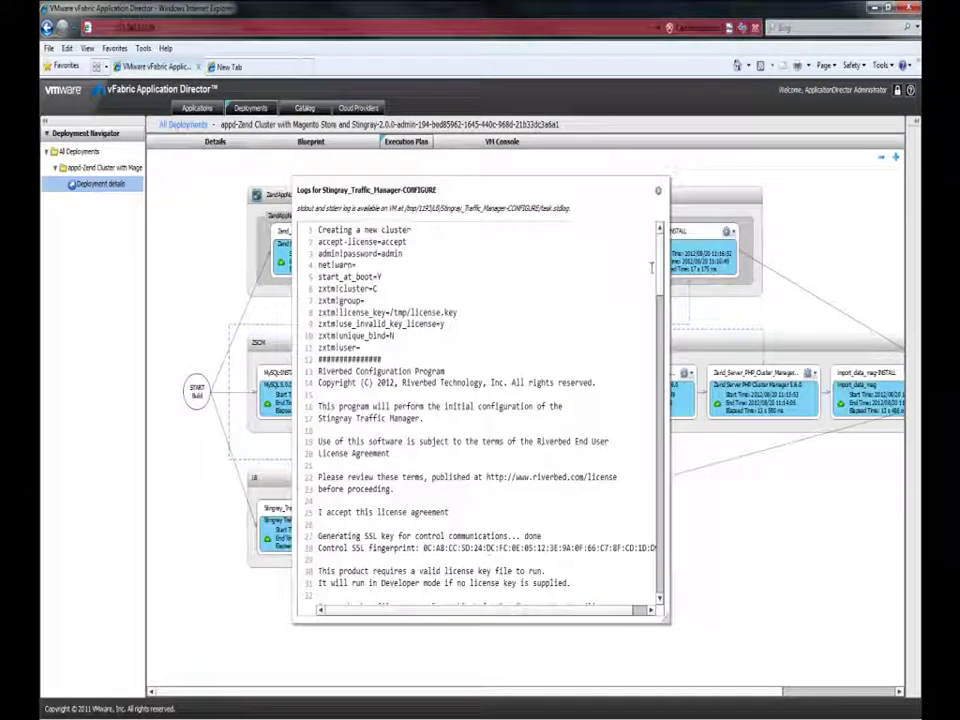
drag(660, 262, 657, 541)
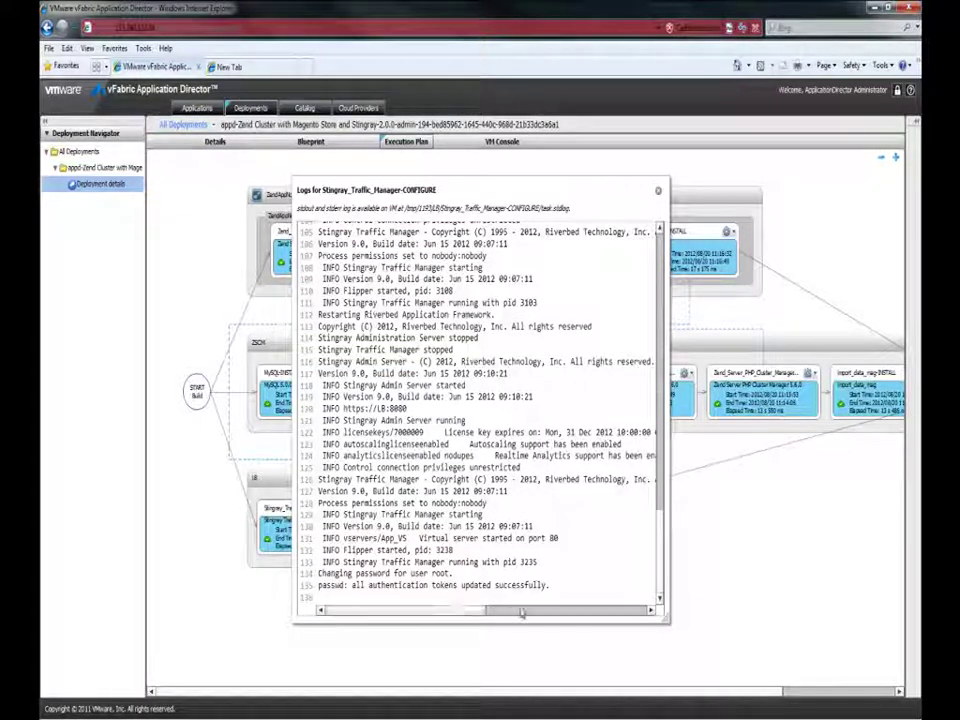
click(658, 191)
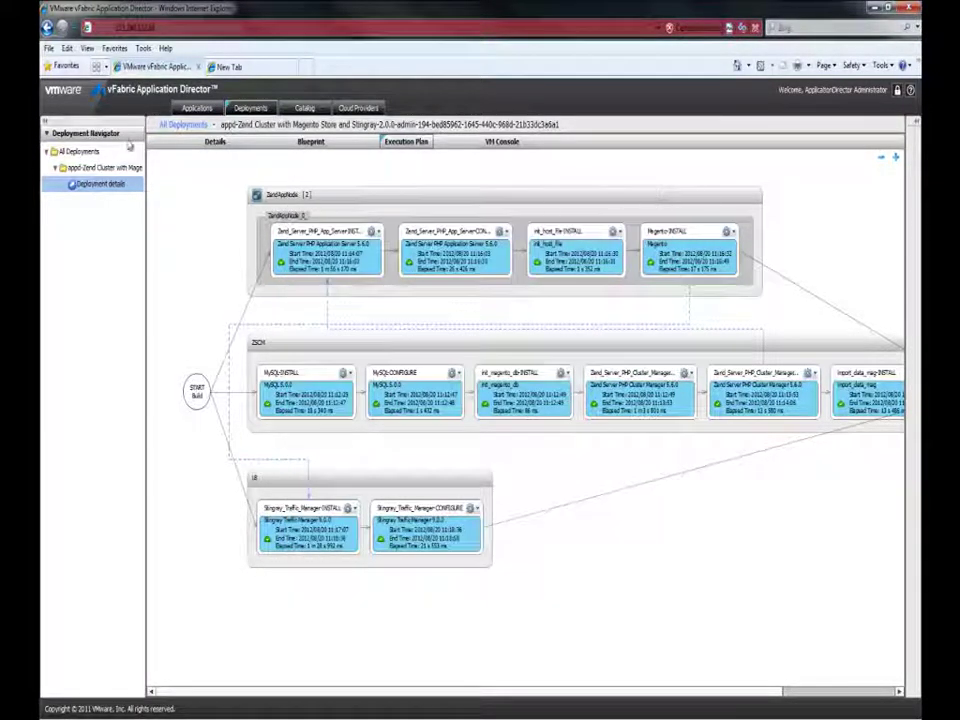
Show the deployment's details and check its start and end times and the LB virtual machine's IP address.
click(213, 143)
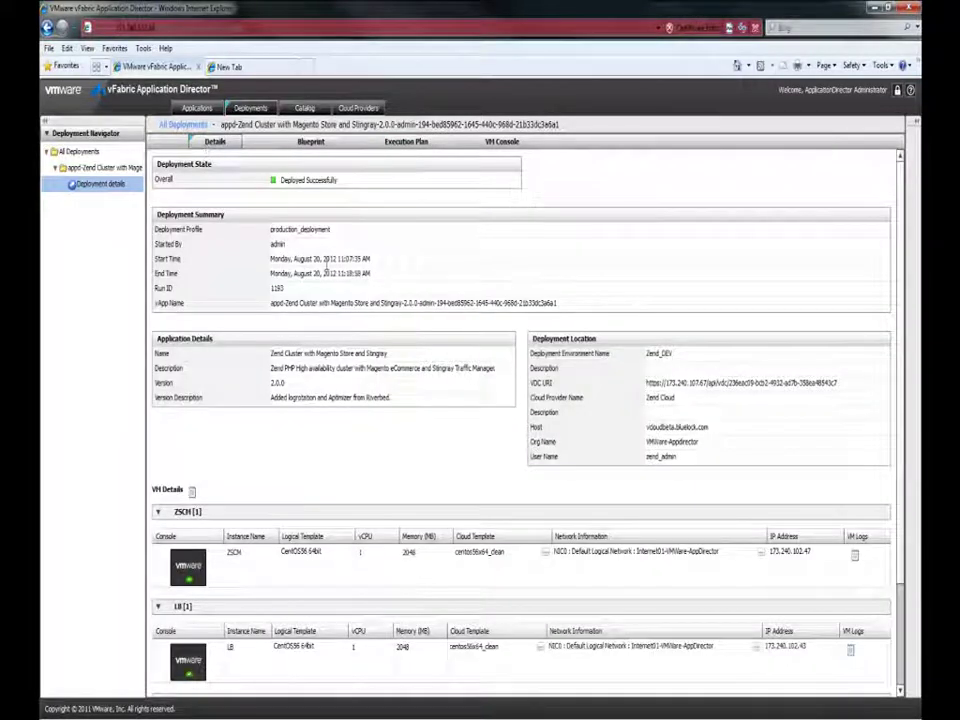
drag(366, 258, 277, 258)
drag(368, 274, 270, 275)
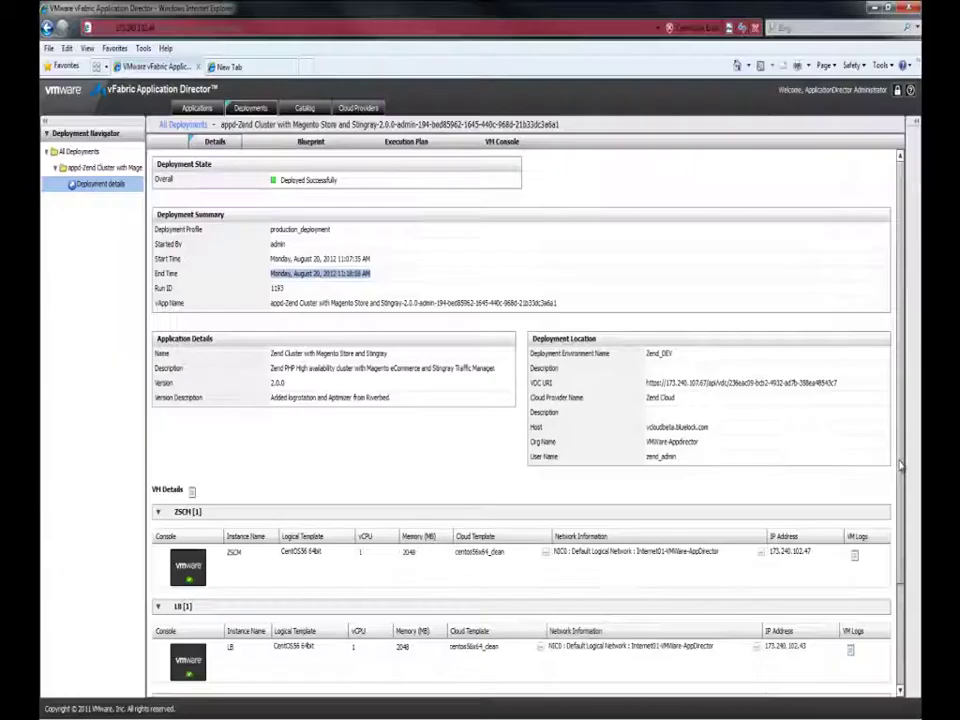
scroll(517, 538, down, 5)
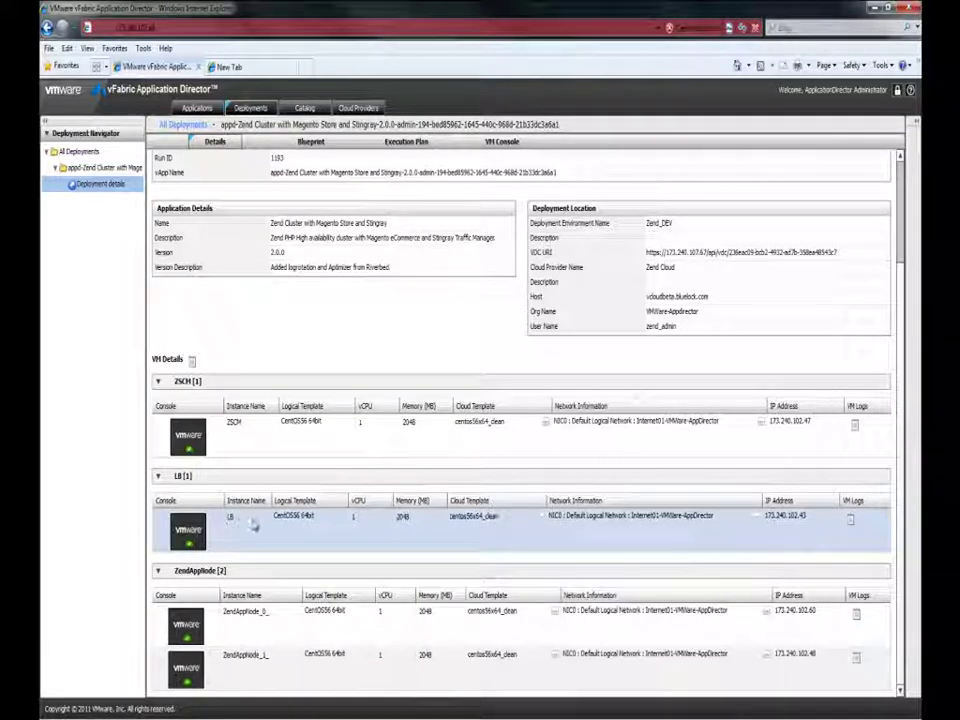
click(785, 515)
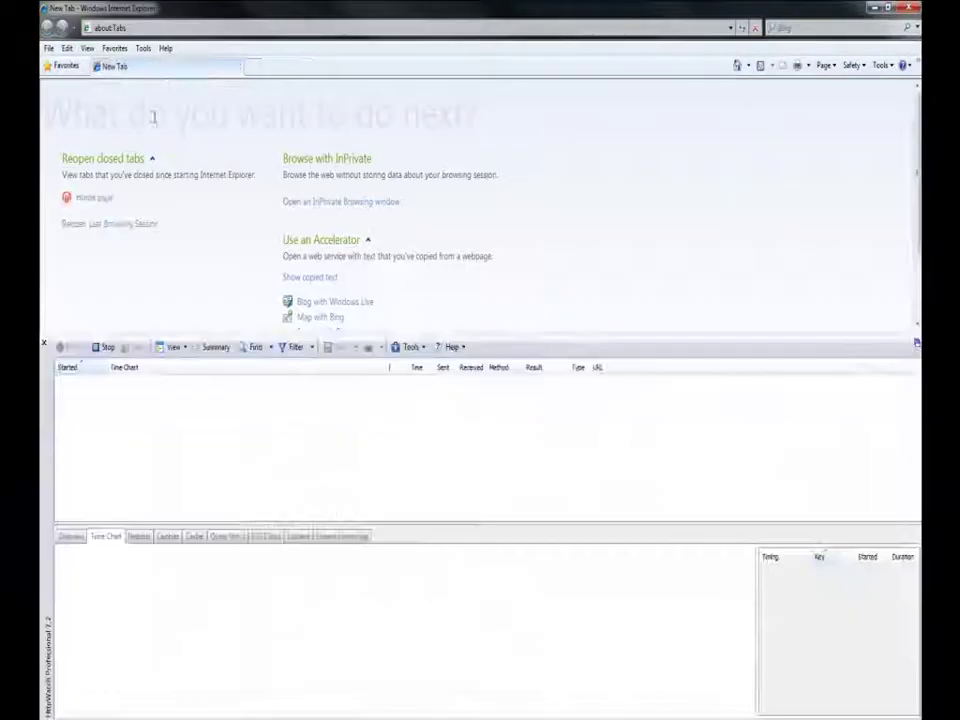
click(122, 25)
text(we)
text(.myexpl)
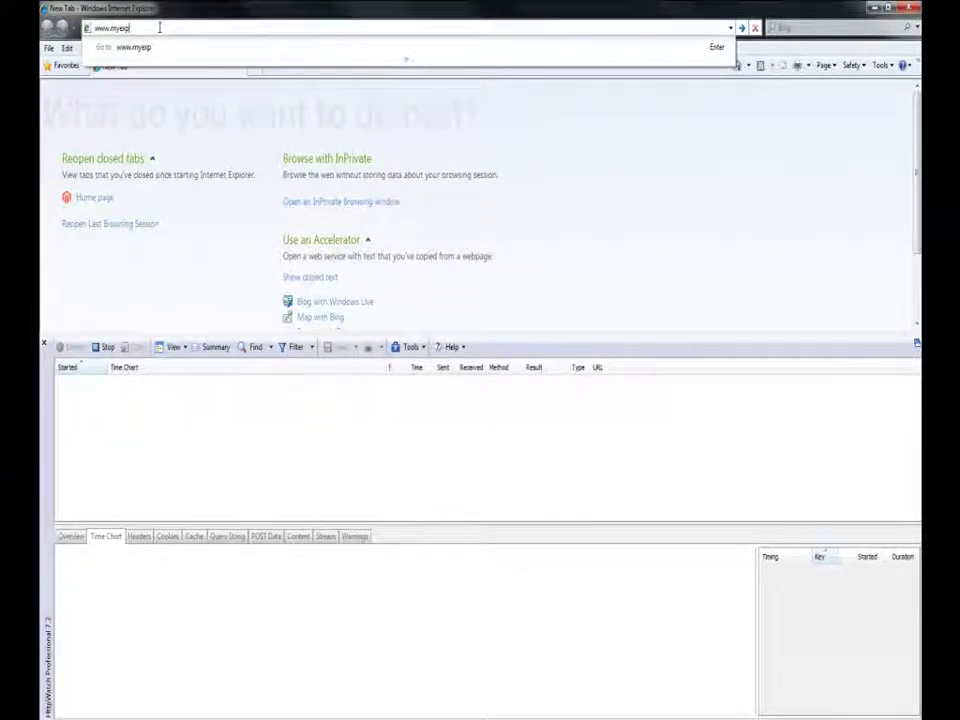
key(BackSpace)
text(am)
key(Down)
key(Return)
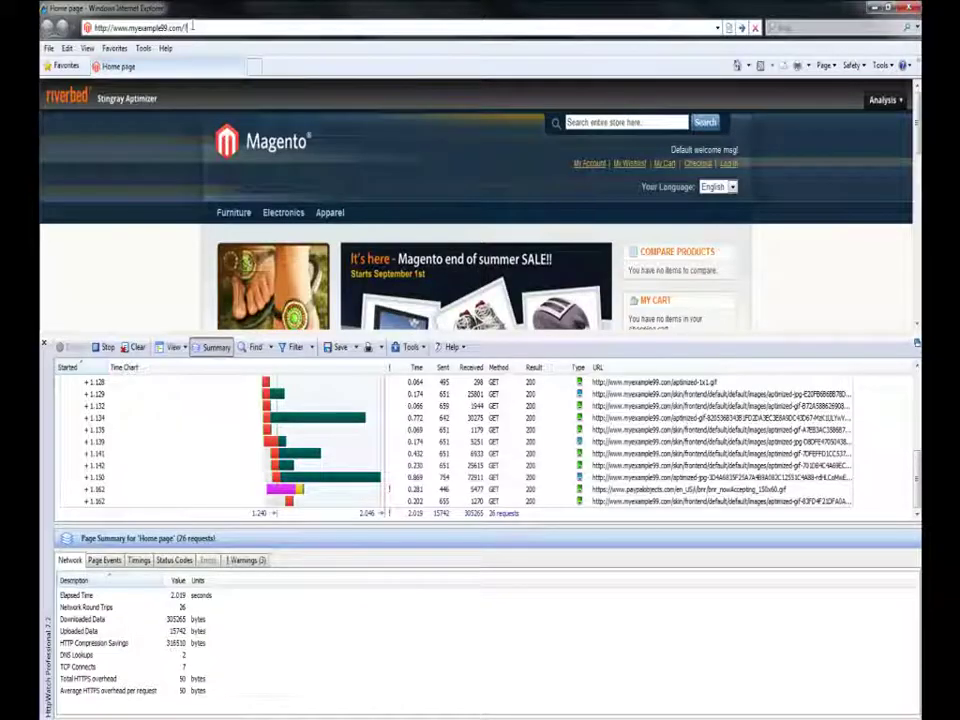
Load the store's home page again with ?aptimizer=off added to the address, and stop the HttpWatch recording.
text(?aptimize=off)
key(Return)
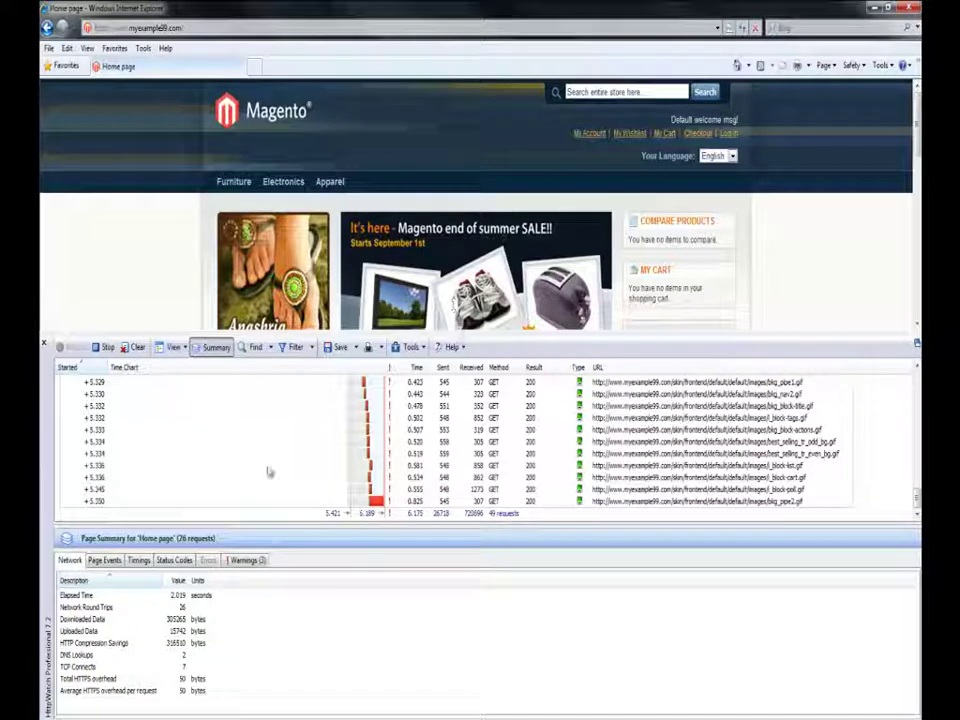
drag(917, 497, 917, 424)
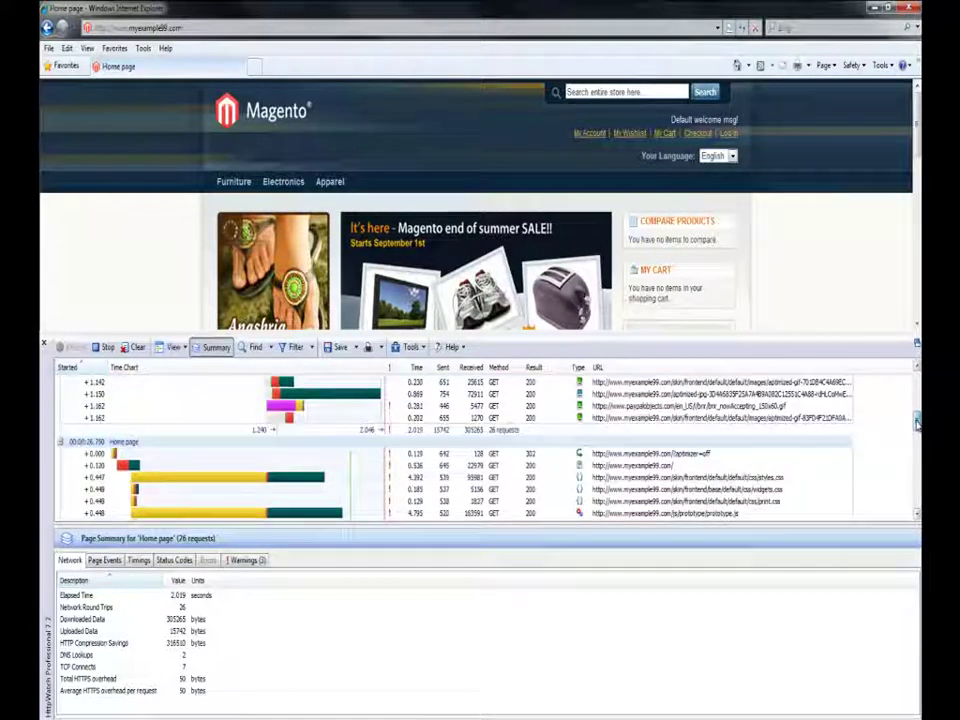
click(103, 347)
Examine the downloaded data and elapsed time in the page summary of the home page load with the optimizer off.
click(60, 442)
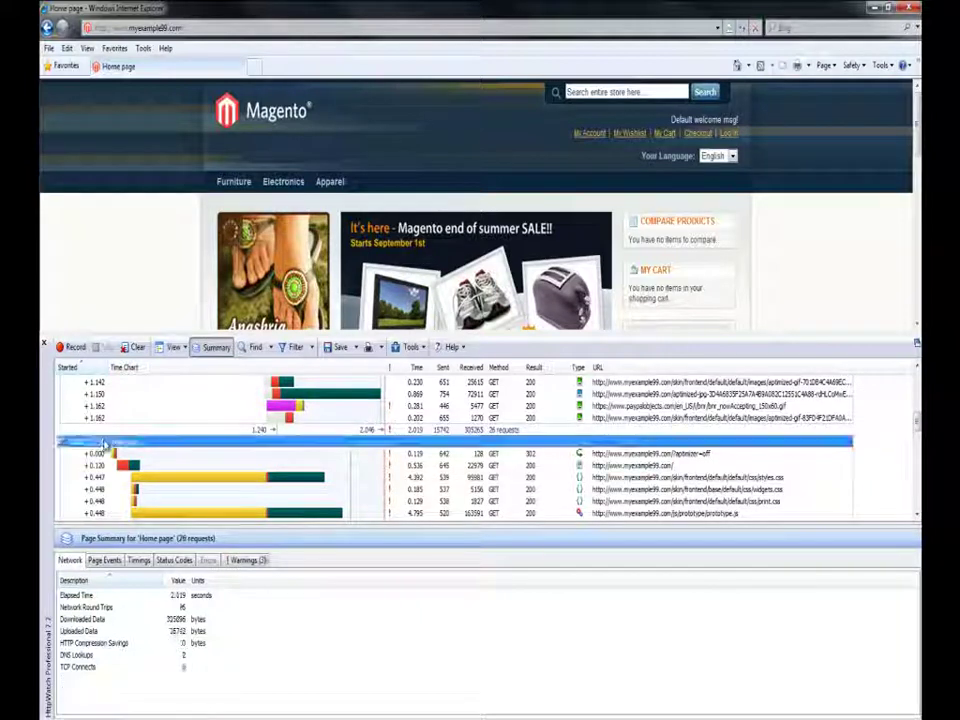
click(184, 620)
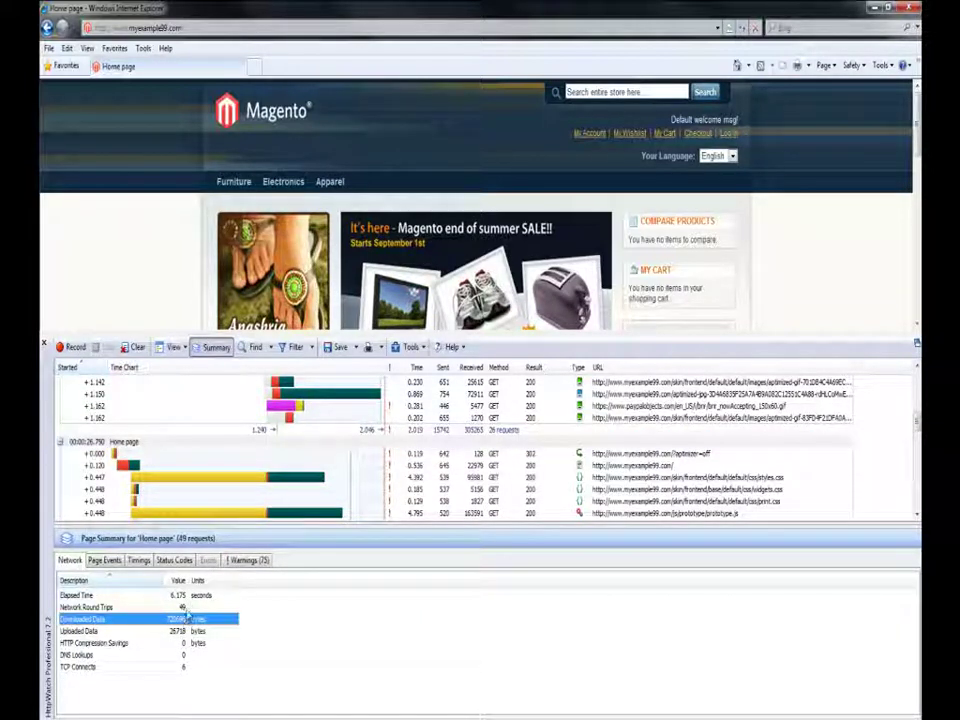
click(184, 597)
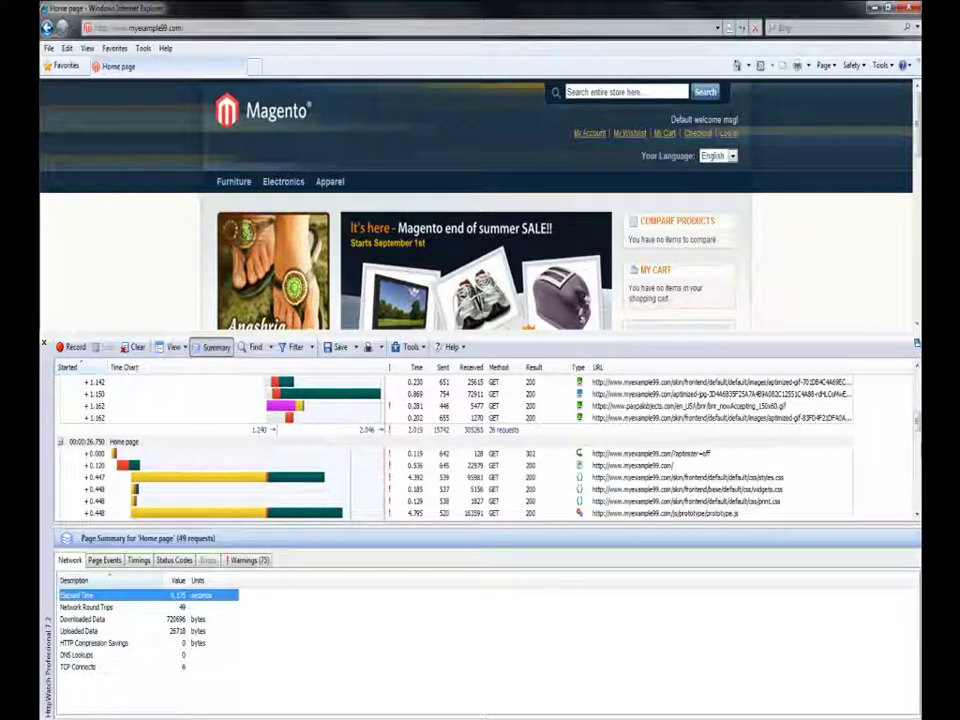
Examine the elapsed time and downloaded data in the page summary of the optimized home page load, and collapse its request list.
drag(918, 421, 918, 382)
click(122, 383)
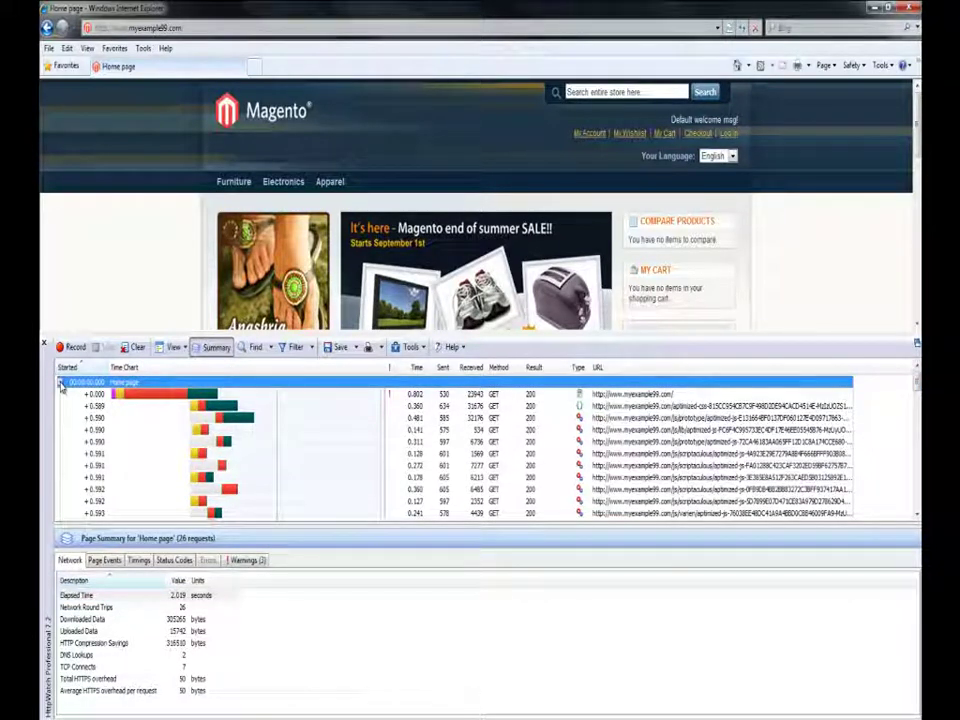
click(645, 395)
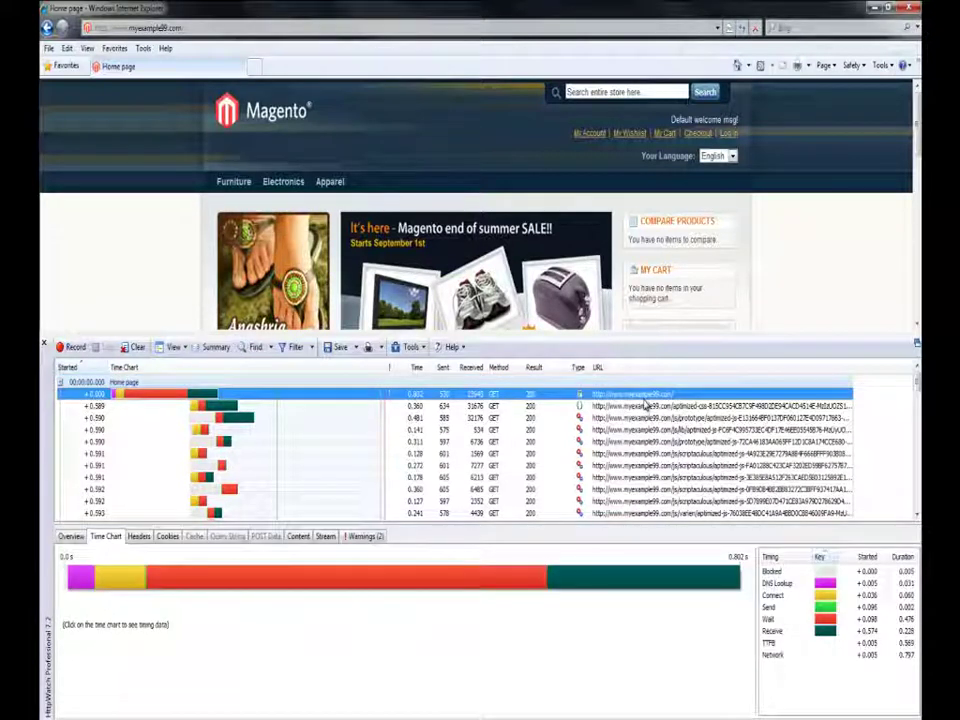
click(212, 347)
click(169, 596)
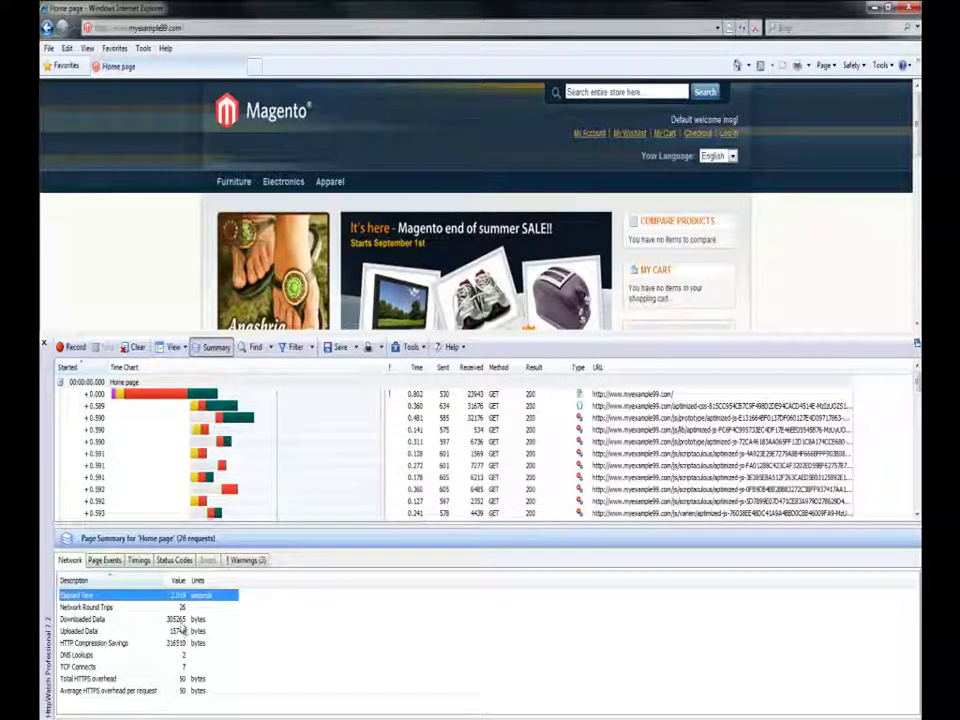
click(182, 621)
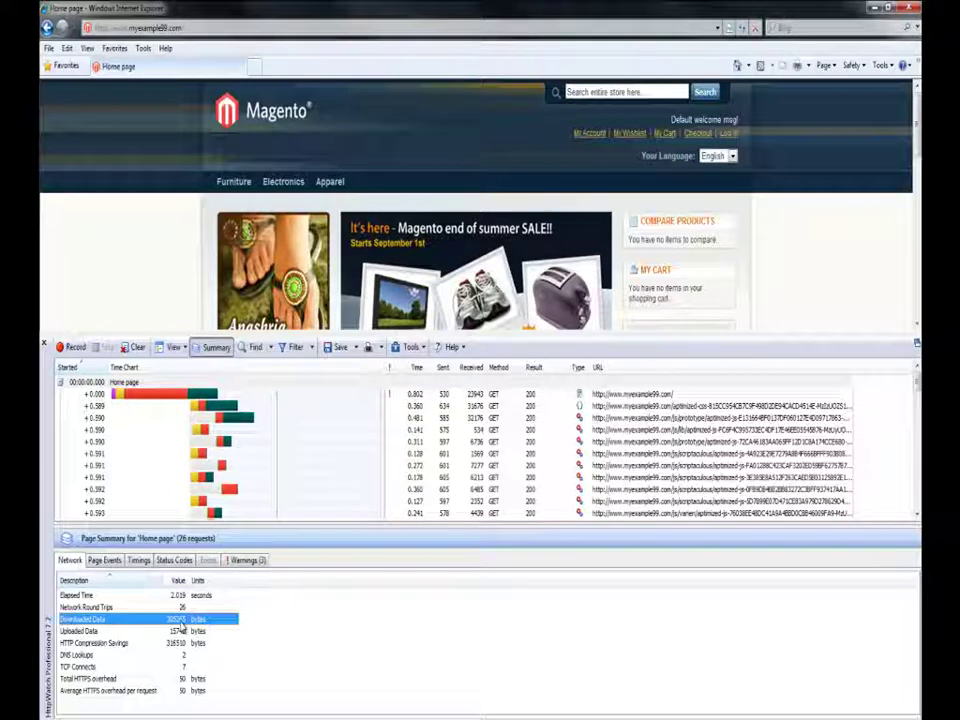
click(60, 383)
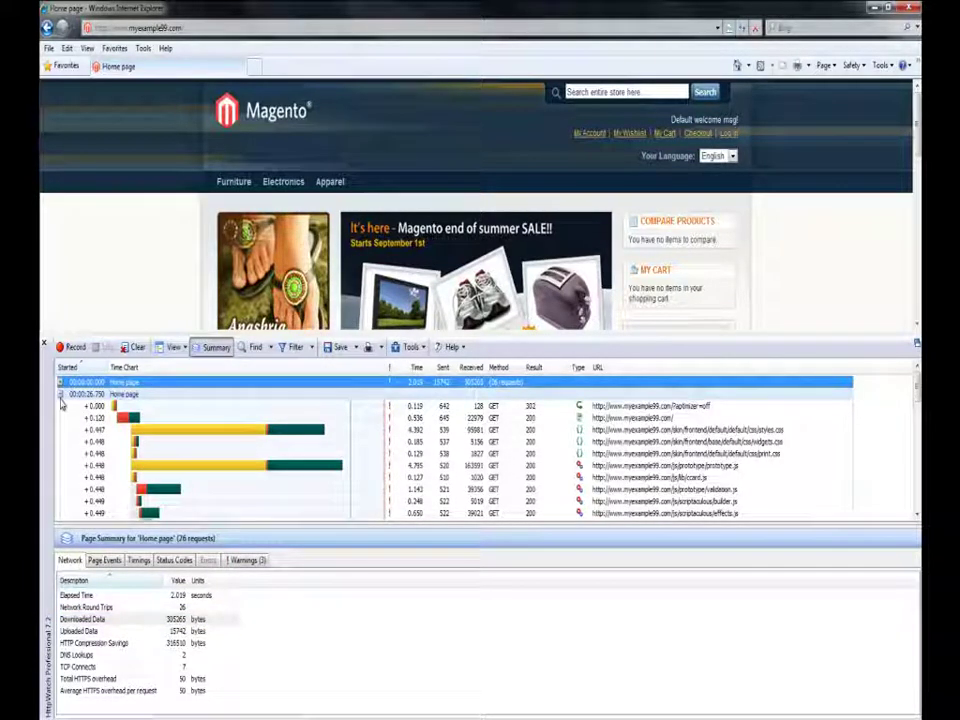